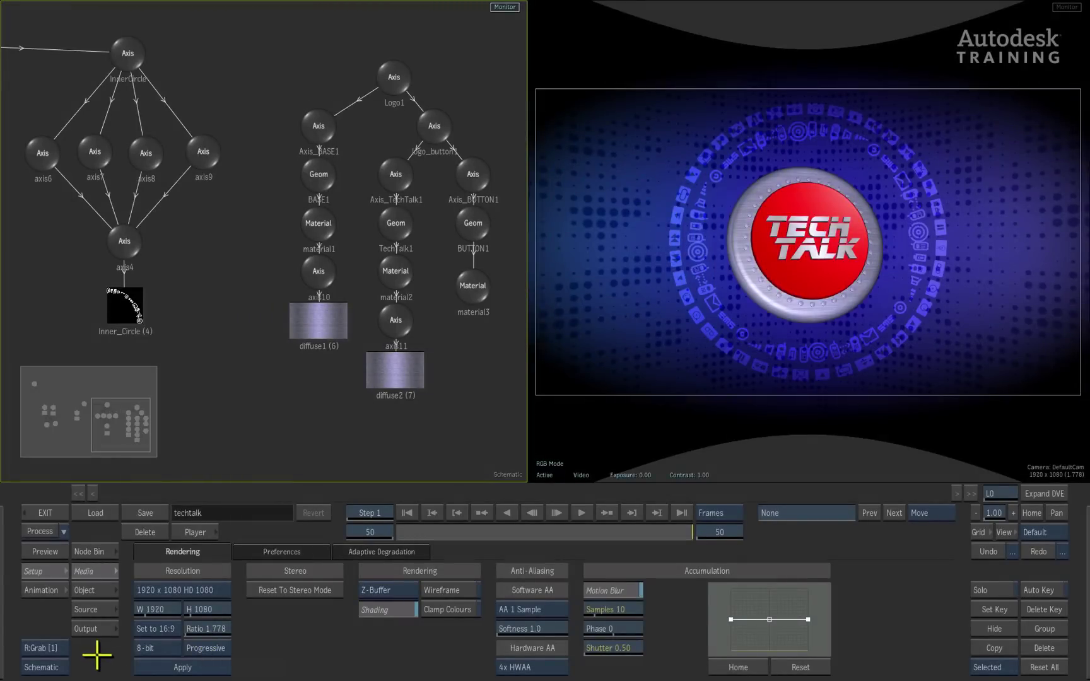
- Exit Action and scrub the techtalk_Comp clip on the EditDesk back to frame 0
{"action": "left_click", "coordinate": [55, 511]}
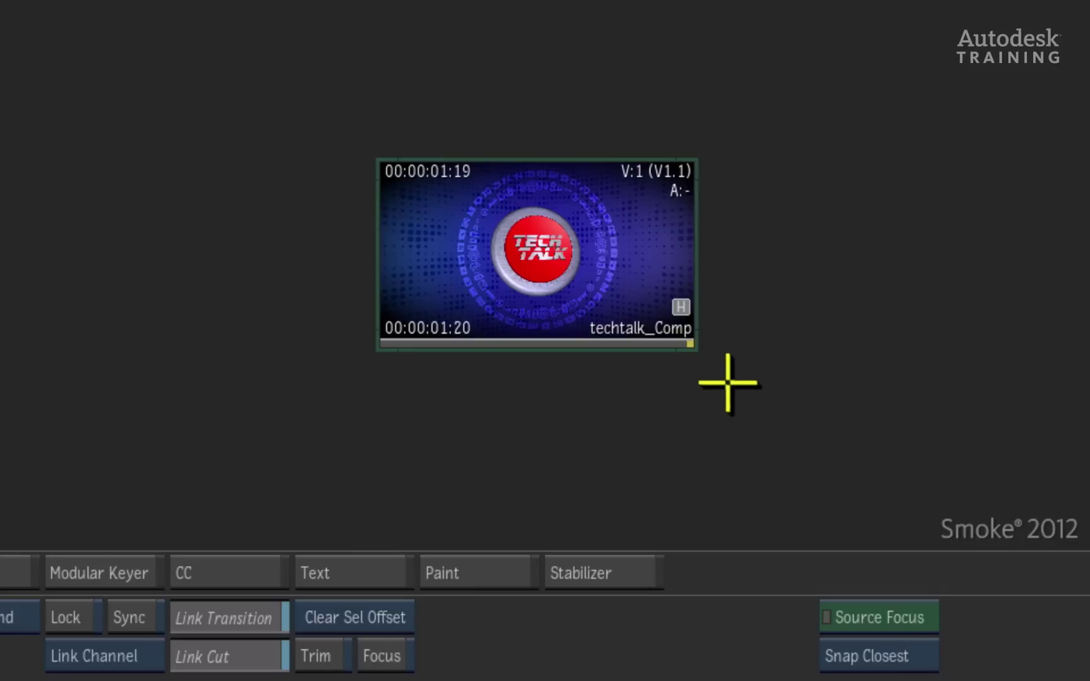
{"action": "left_click_drag", "start_coordinate": [678, 319], "coordinate": [260, 309]}
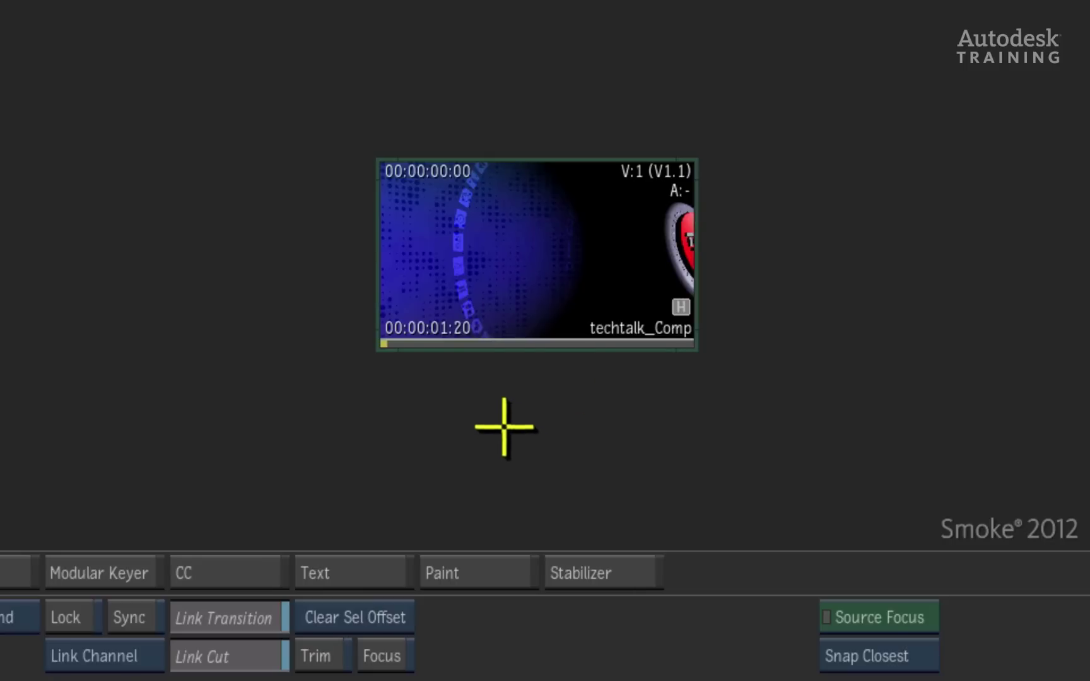
{"action": "left_click_drag", "start_coordinate": [389, 312], "coordinate": [333, 347]}
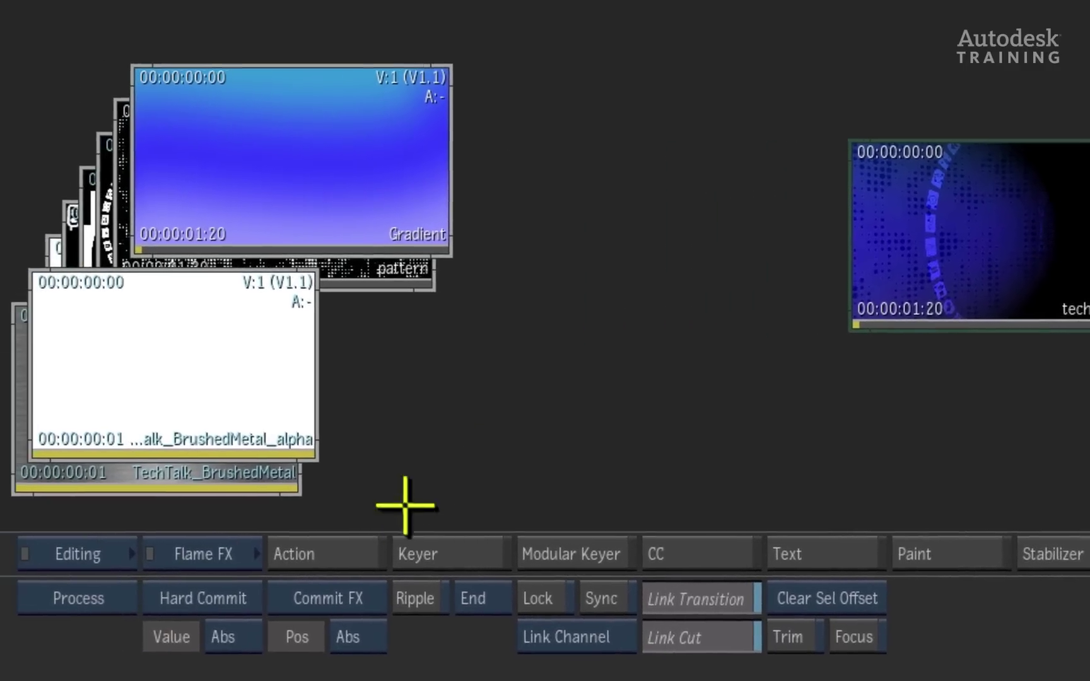
{"action": "left_click", "coordinate": [358, 547]}
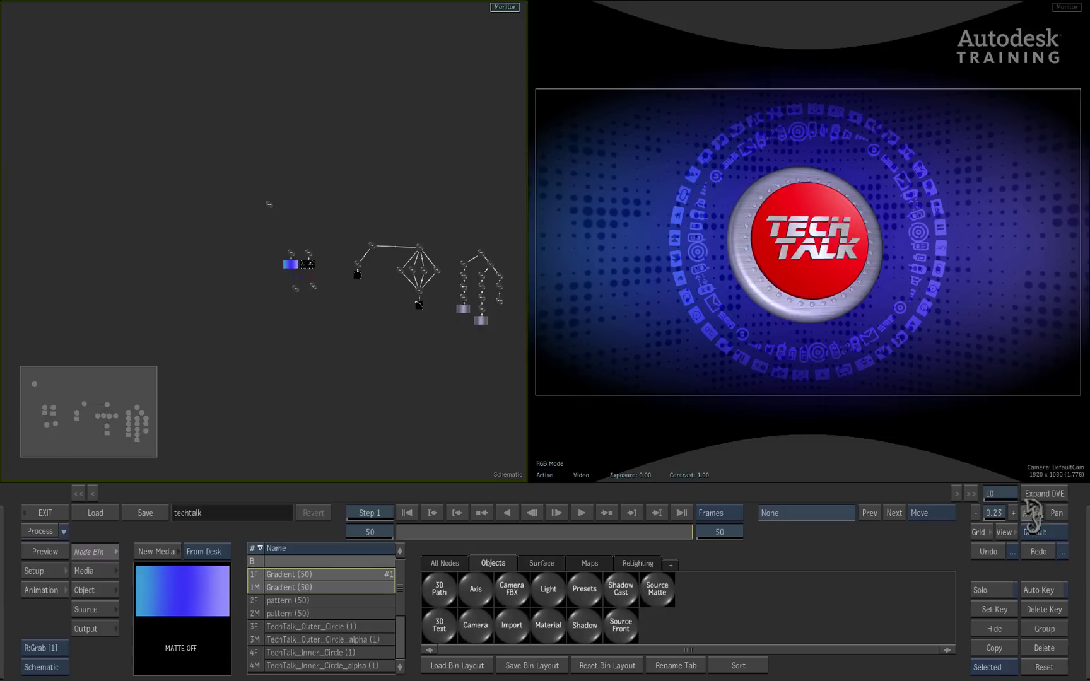
{"action": "left_click", "coordinate": [1032, 513]}
{"action": "left_click_drag", "start_coordinate": [66, 413], "coordinate": [146, 432]}
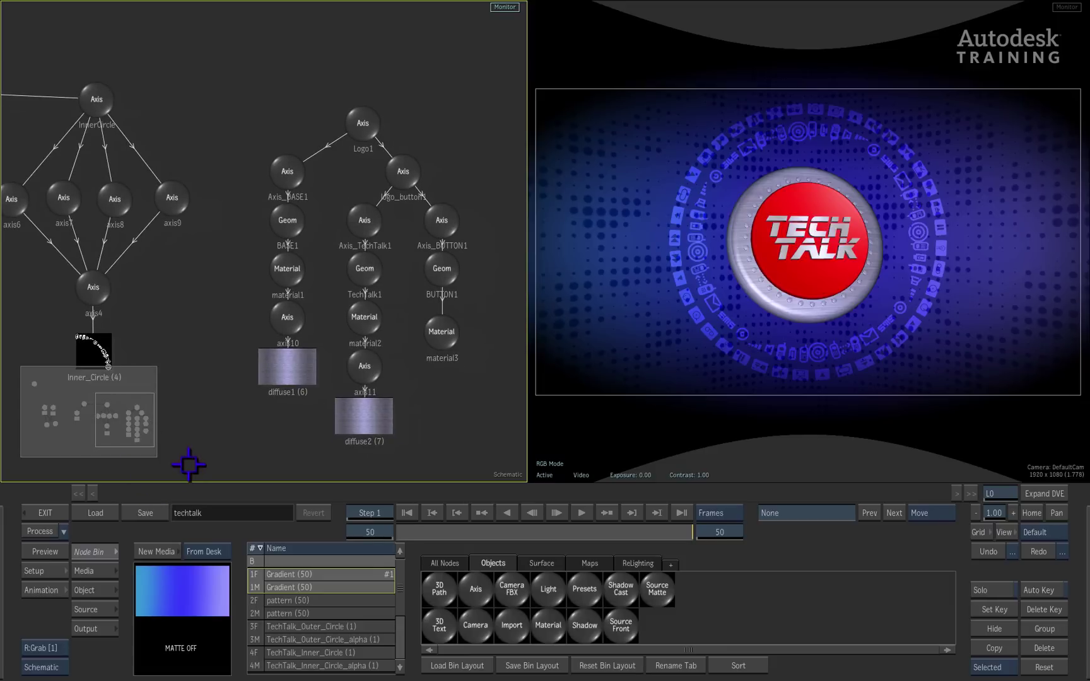
{"action": "left_click", "coordinate": [53, 514]}
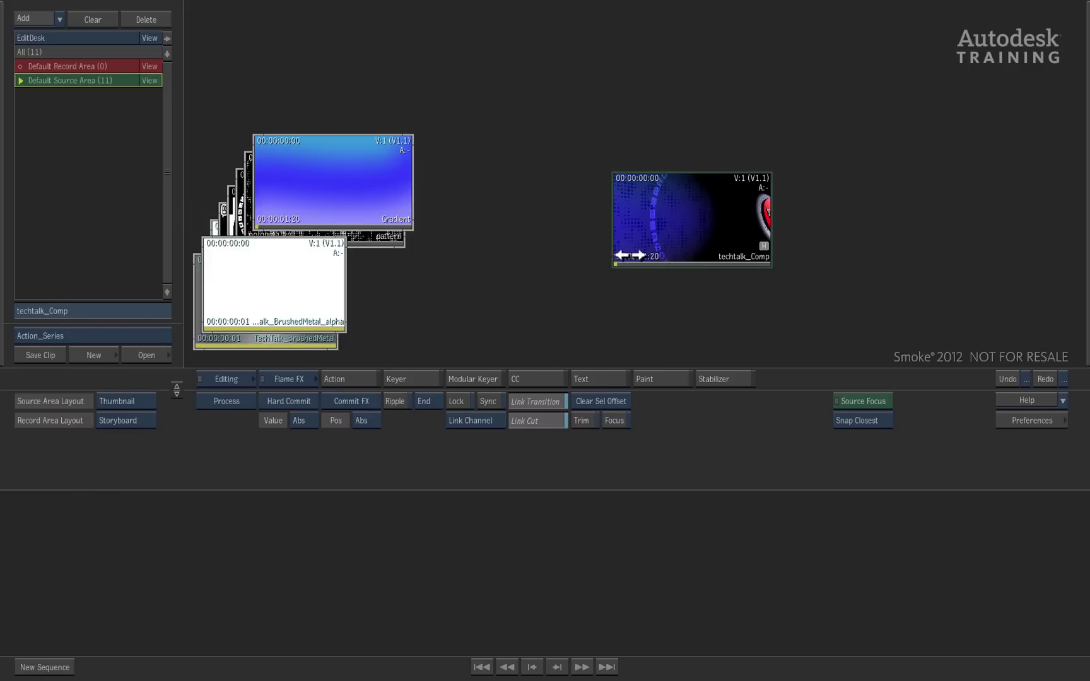
- Create a new empty MasterSequence and set the record area layout to Record Timeline
{"action": "left_click_drag", "start_coordinate": [630, 255], "coordinate": [609, 260]}
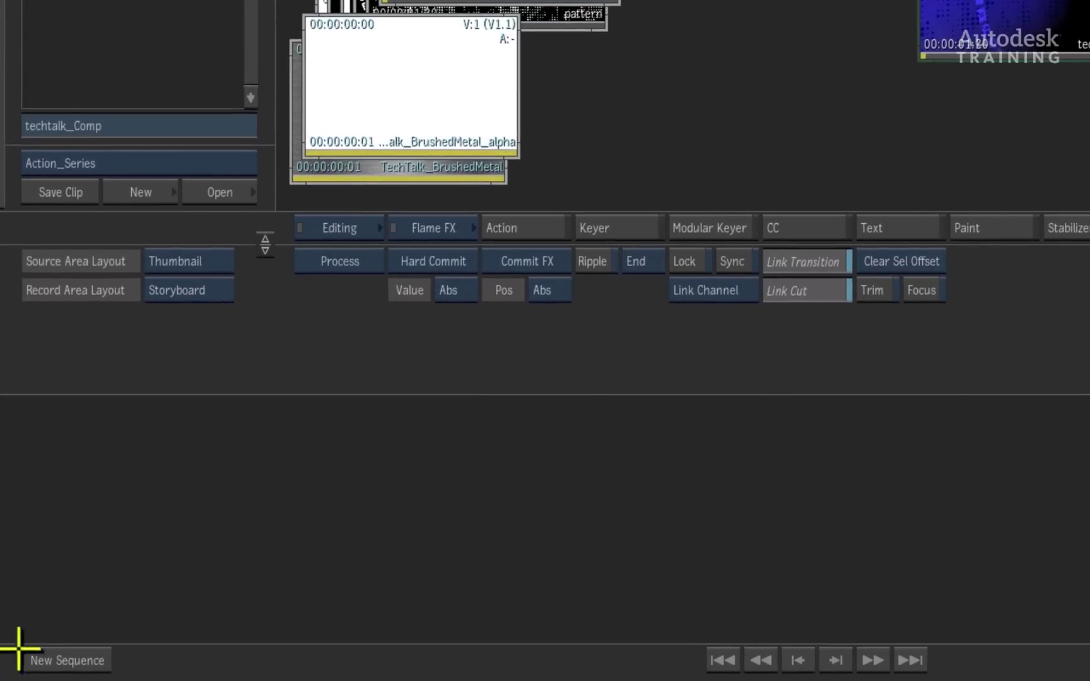
{"action": "left_click", "coordinate": [96, 655]}
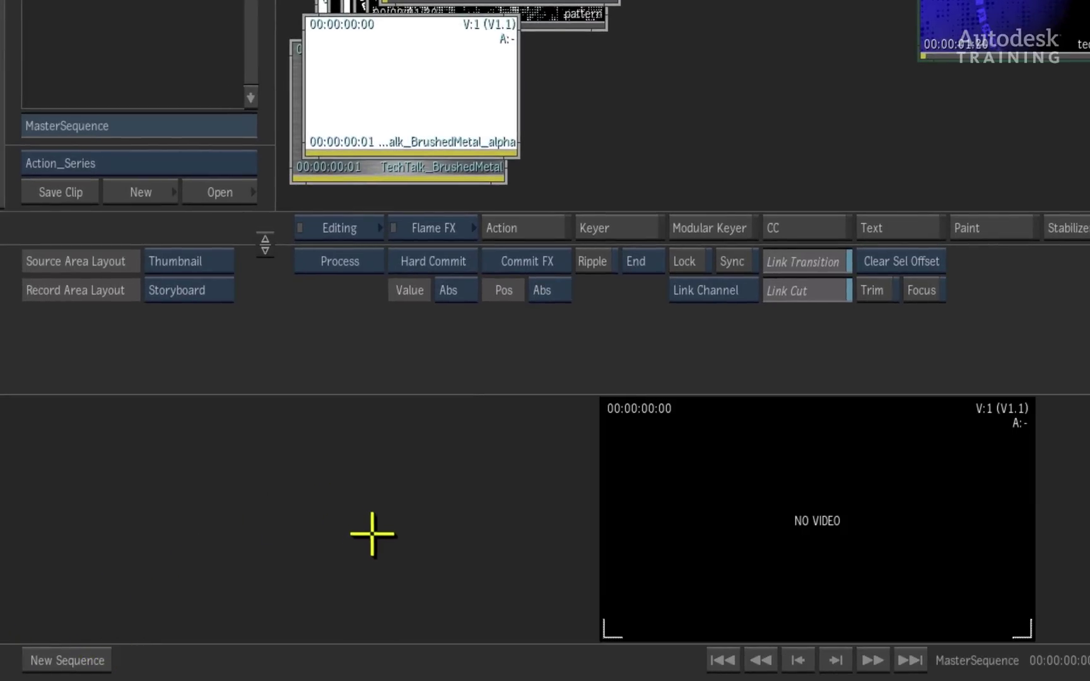
{"action": "left_click", "coordinate": [192, 287]}
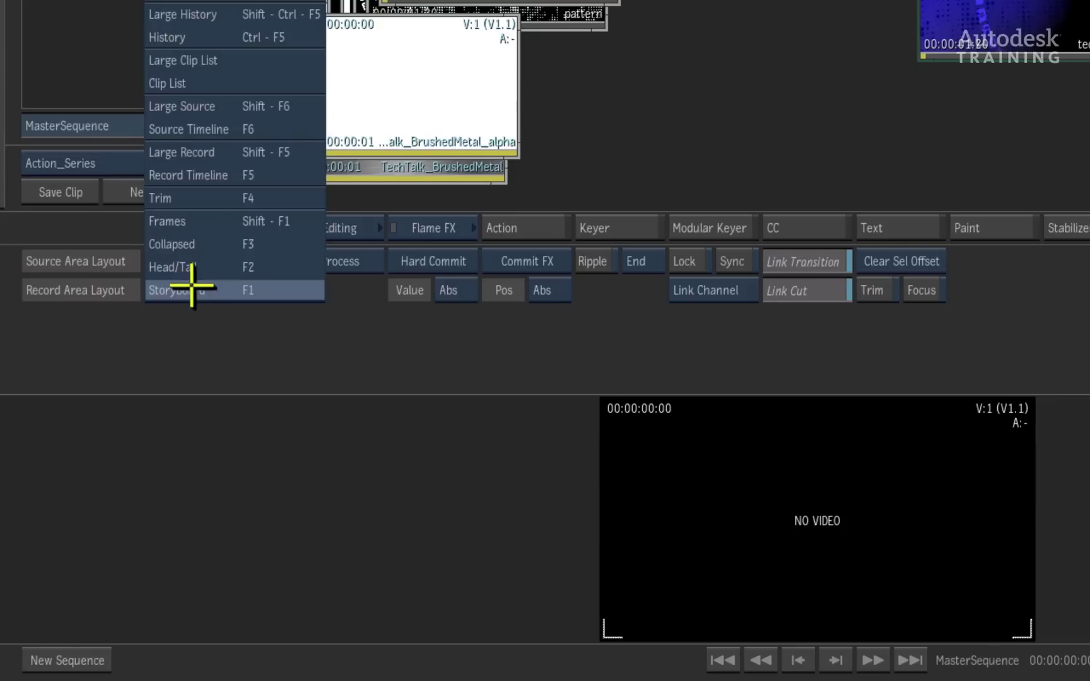
{"action": "left_click", "coordinate": [218, 170]}
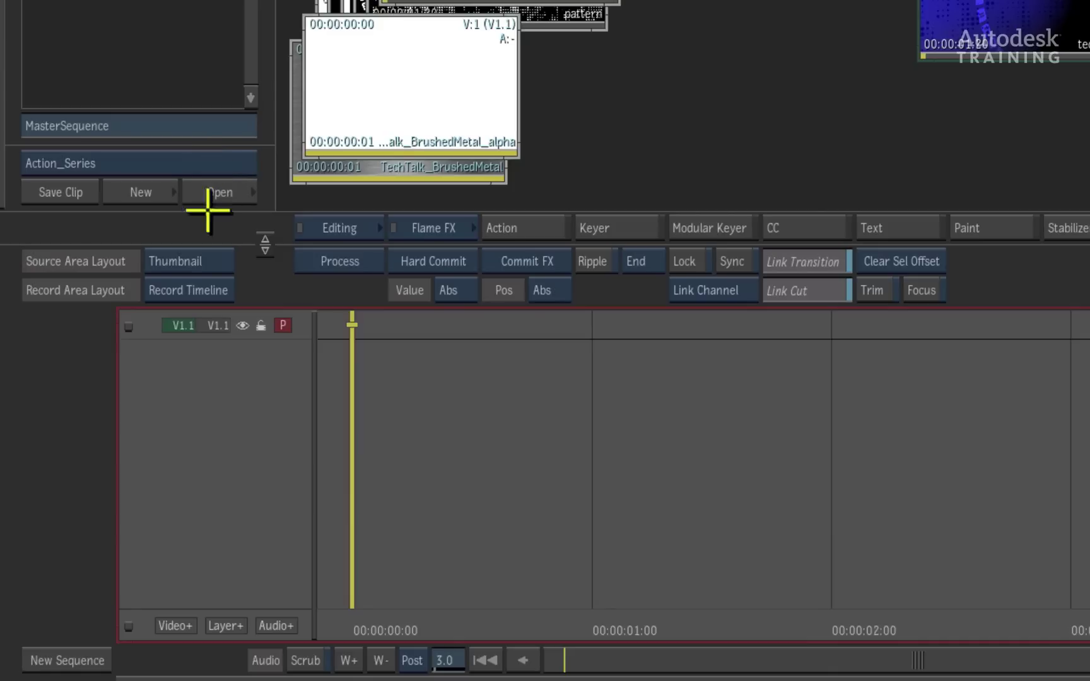
{"action": "left_click", "coordinate": [221, 291]}
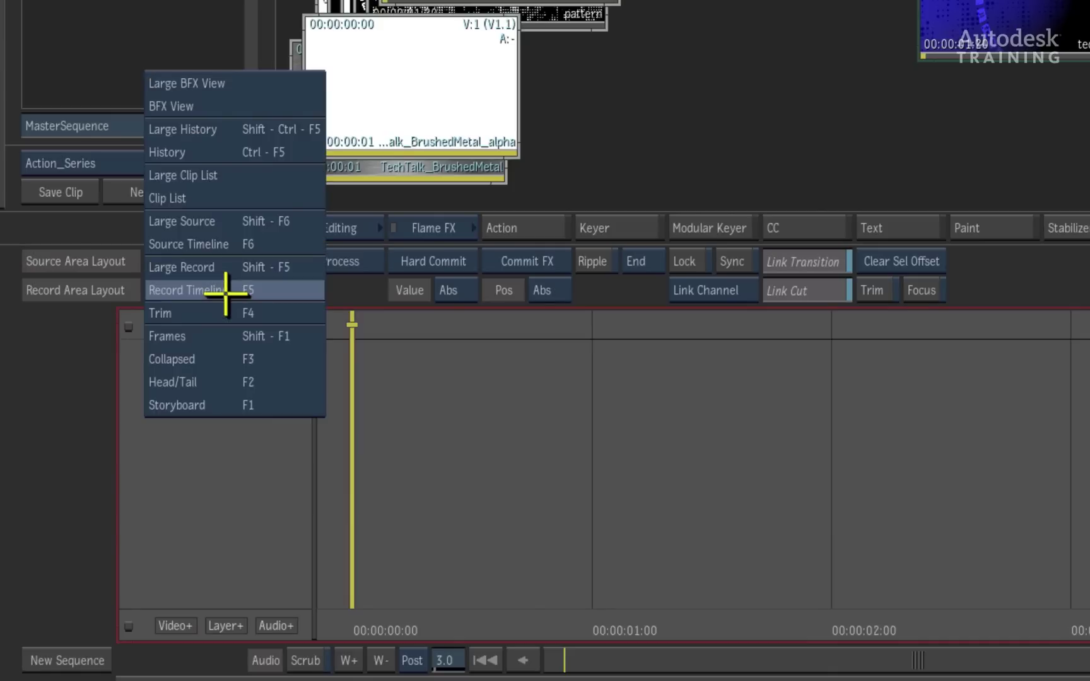
{"action": "left_click", "coordinate": [225, 292]}
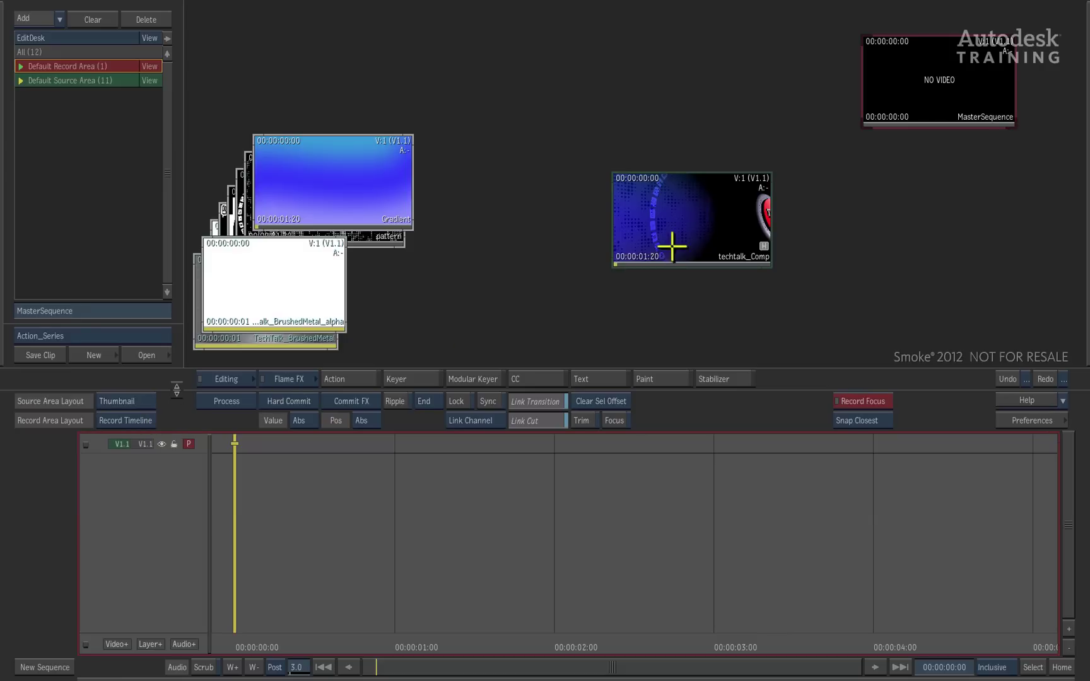
- Place techtalk_Comp on the V1.1 track and switch the source area to Standard player
{"action": "left_click_drag", "start_coordinate": [672, 246], "coordinate": [262, 459]}
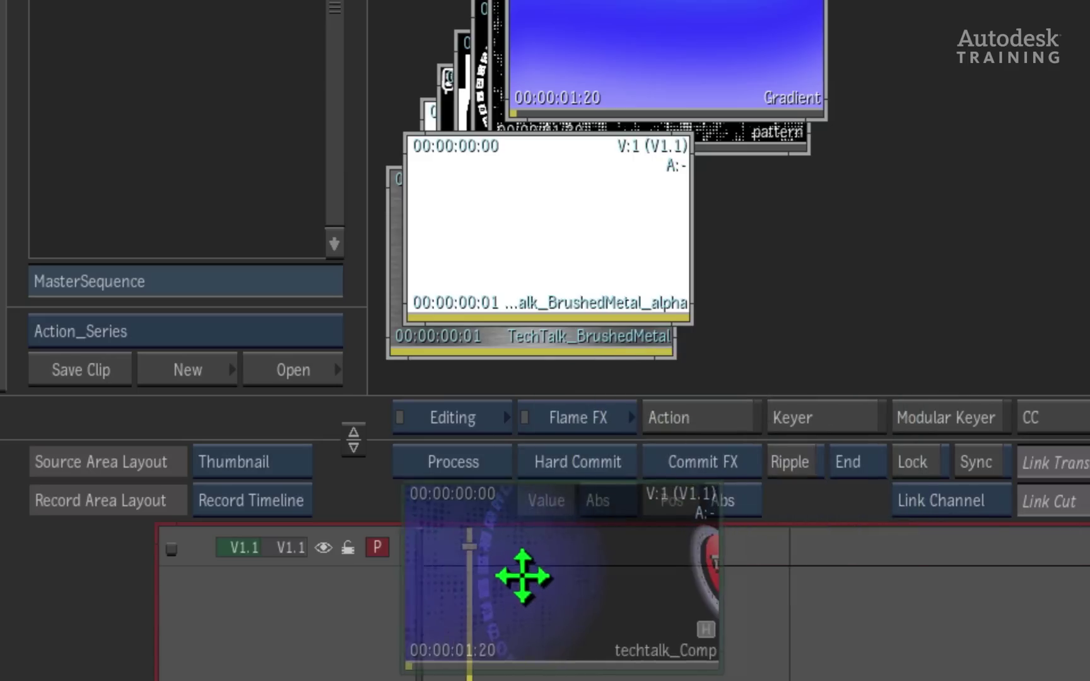
{"action": "left_click_drag", "start_coordinate": [523, 576], "coordinate": [499, 554]}
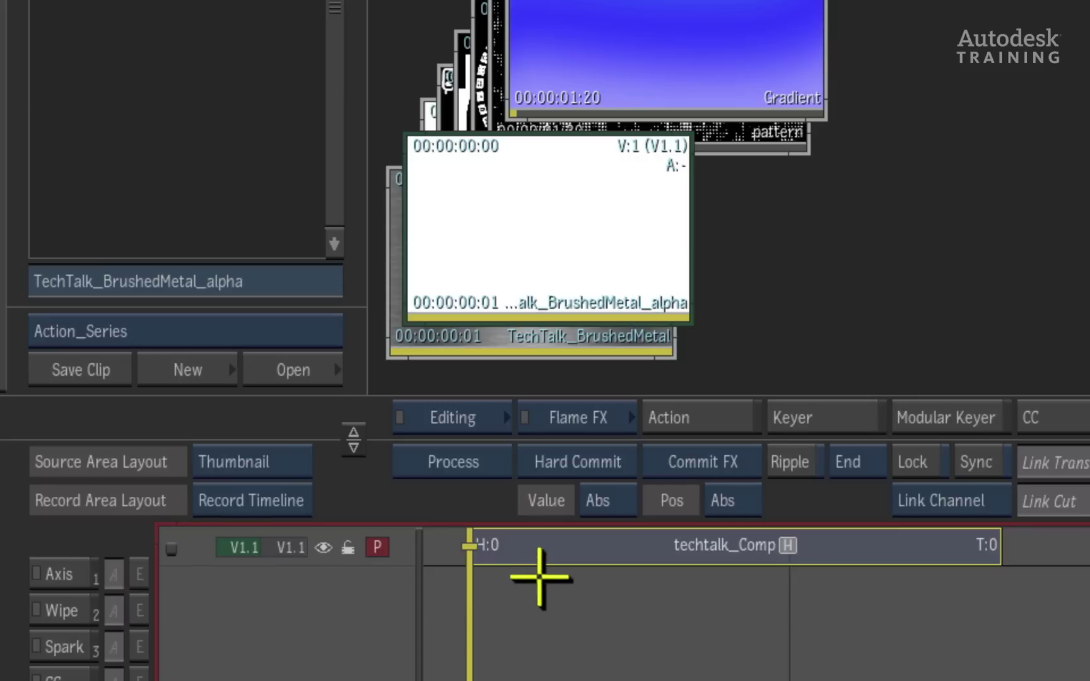
{"action": "left_click", "coordinate": [291, 459]}
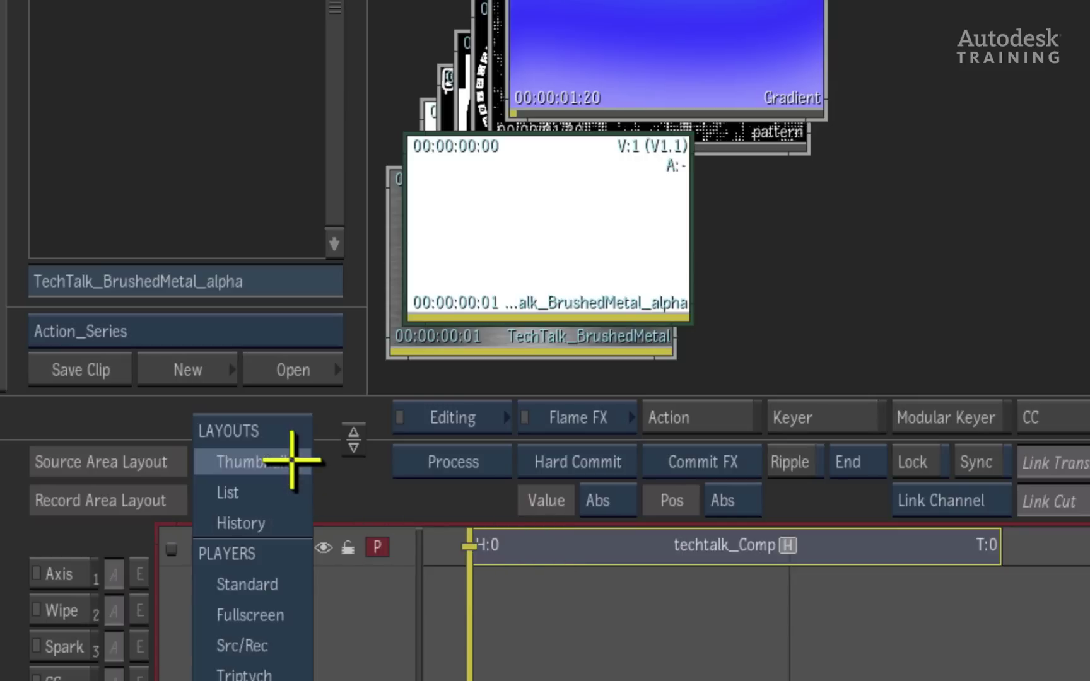
{"action": "left_click", "coordinate": [277, 583]}
- Fit the 1:20 techtalk_Comp clip to the timeline and return the playhead to 00:00:00:00
{"action": "left_click_drag", "start_coordinate": [350, 648], "coordinate": [300, 547]}
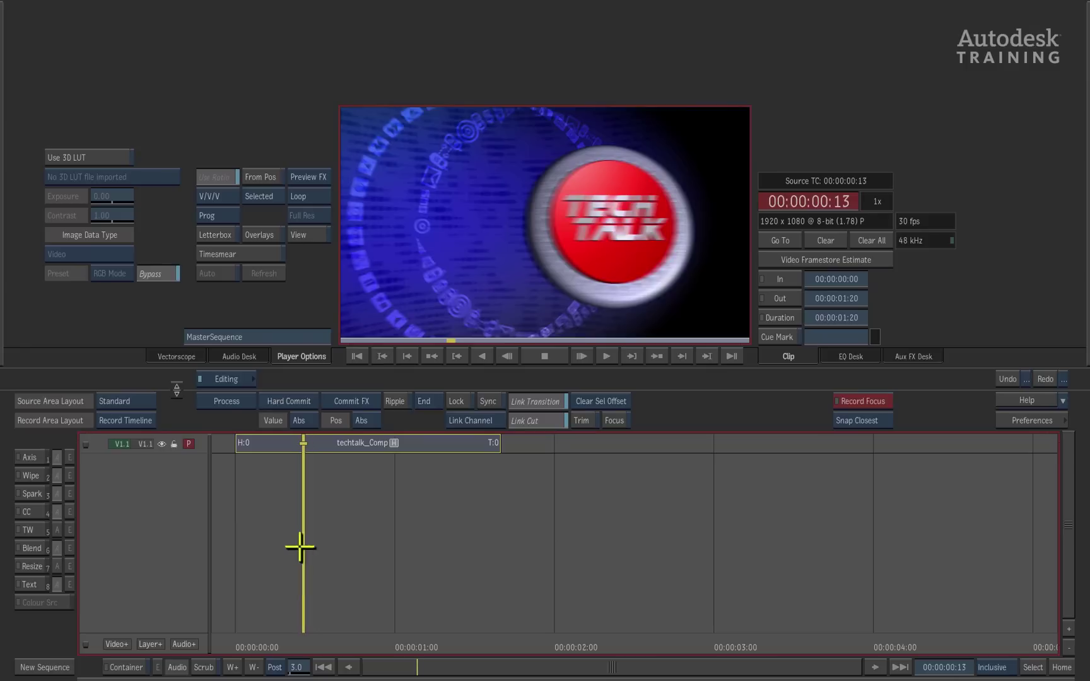
{"action": "key", "text": "Home"}
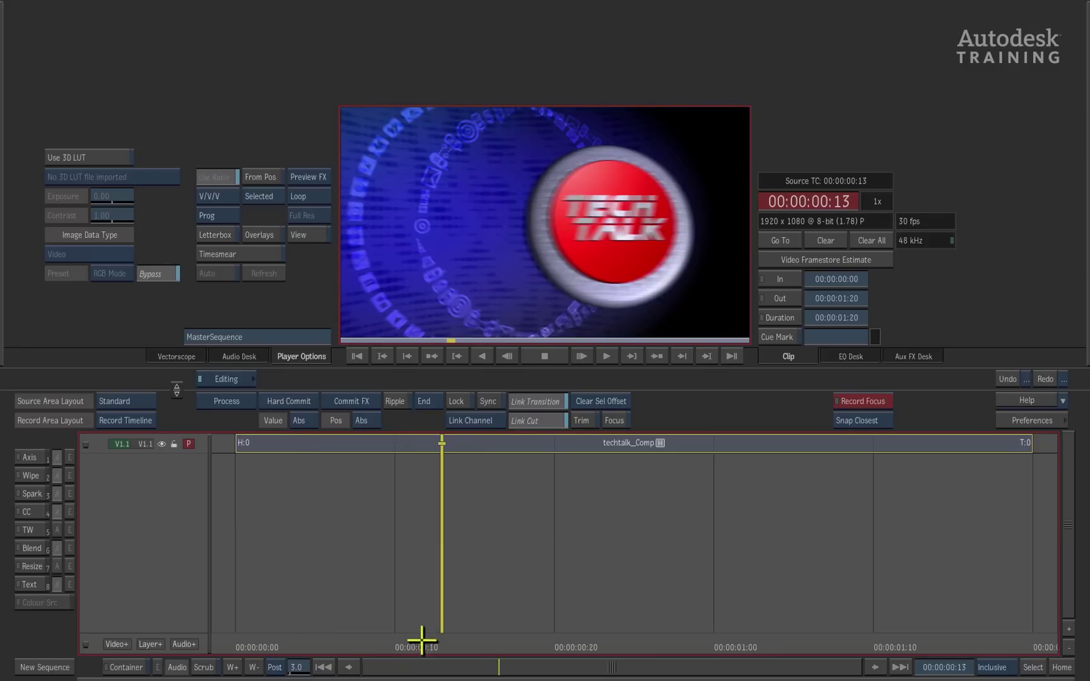
{"action": "left_click_drag", "start_coordinate": [421, 640], "coordinate": [717, 564]}
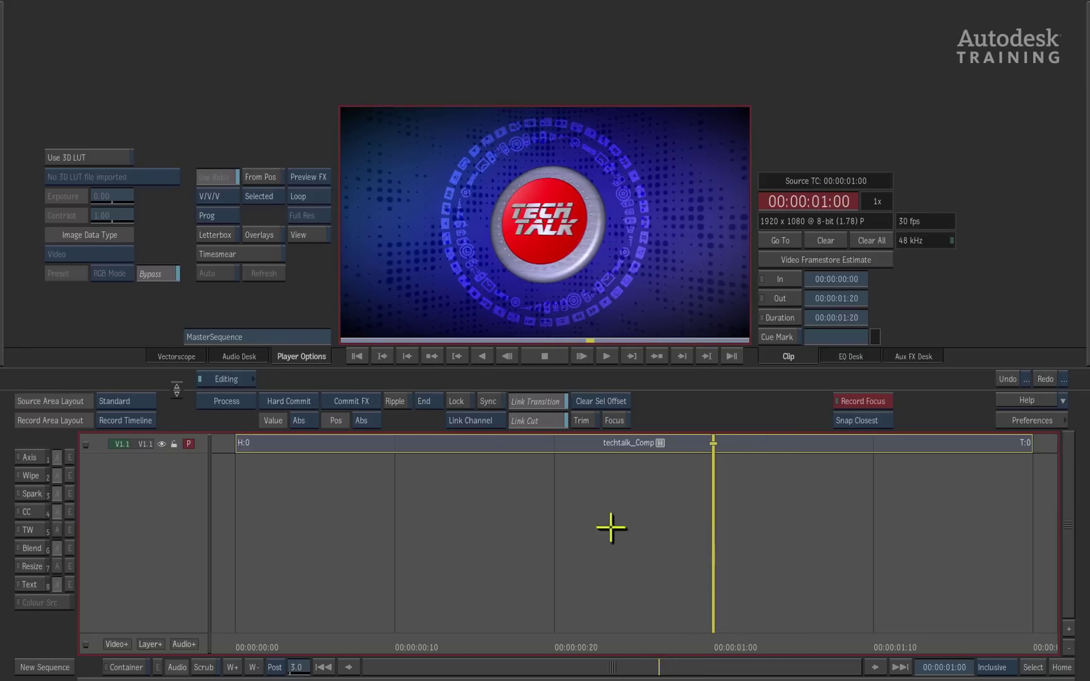
{"action": "left_click", "coordinate": [357, 356]}
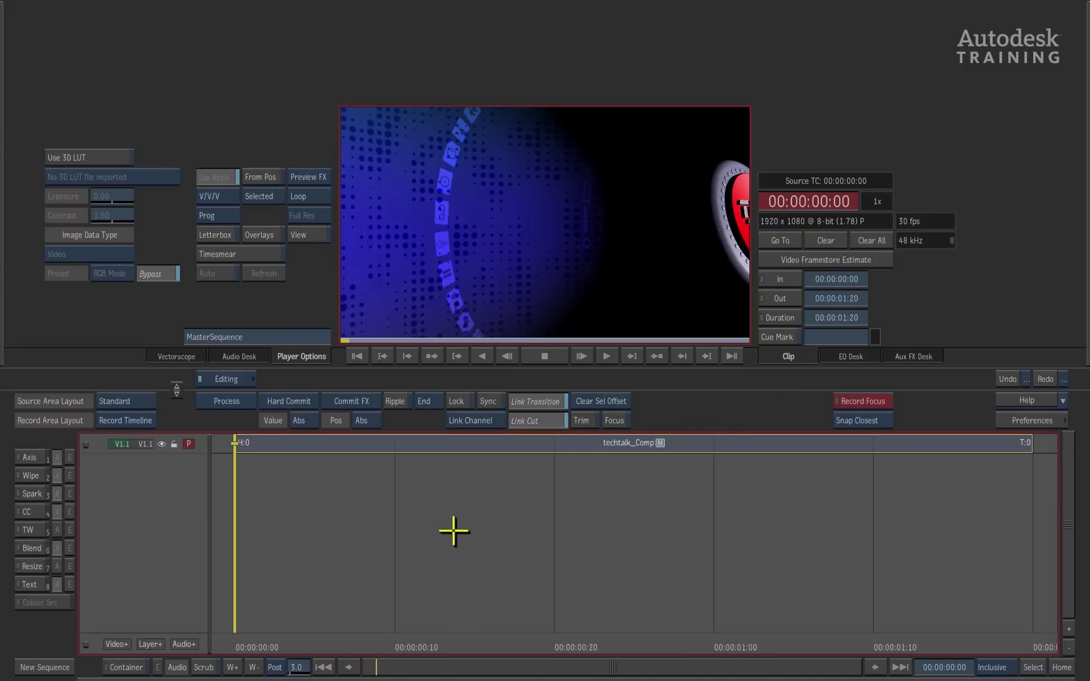
- Add a V1.2 layer with Layer+ and copy techtalk_Comp onto it above the original
{"action": "left_click", "coordinate": [728, 444]}
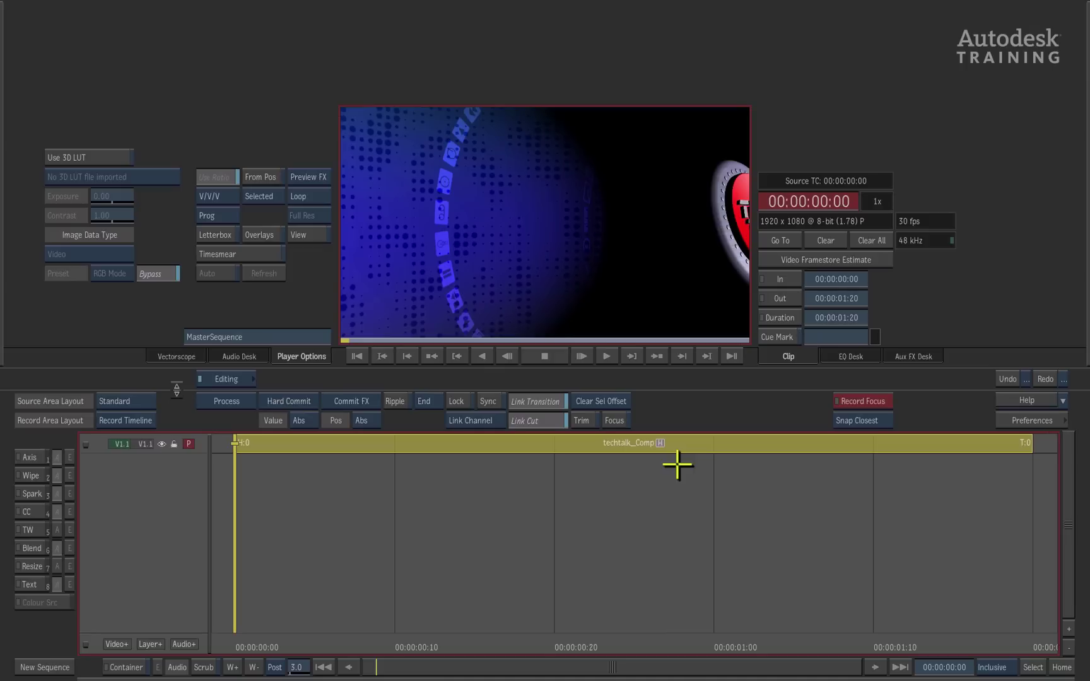
{"action": "left_click", "coordinate": [630, 493]}
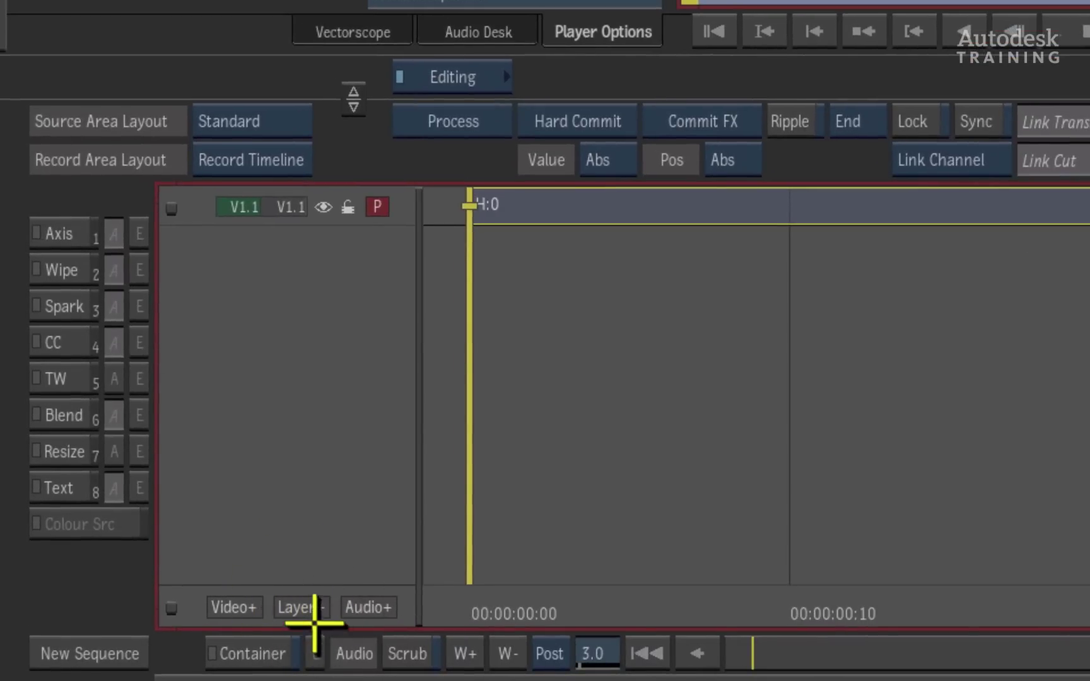
{"action": "left_click", "coordinate": [305, 603]}
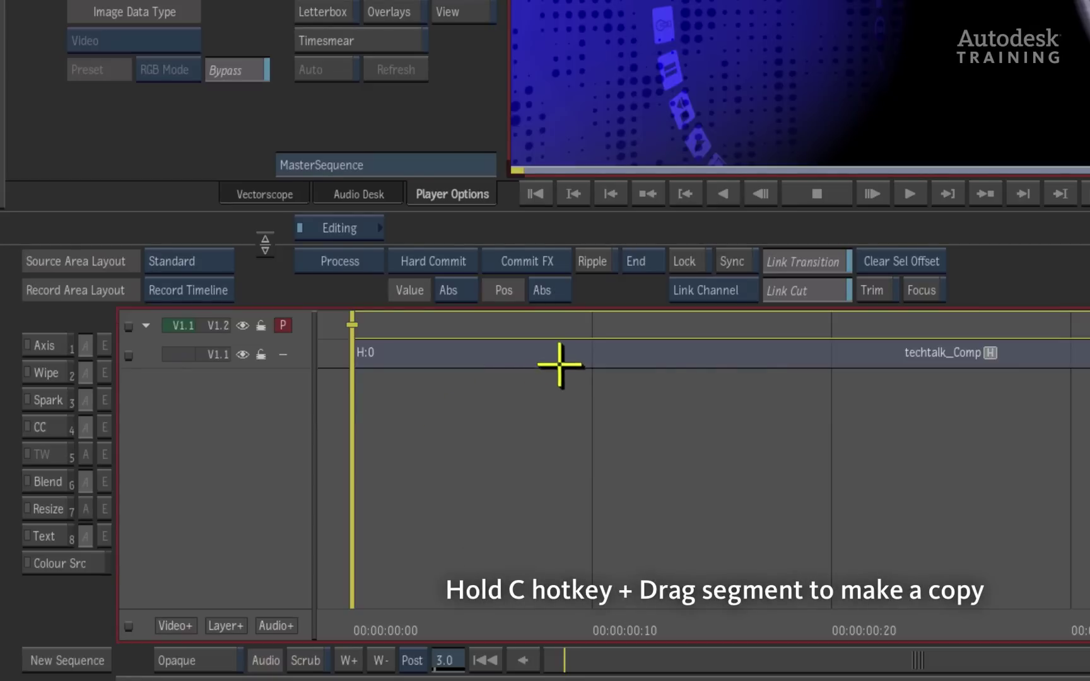
{"action": "left_click_drag", "start_coordinate": [559, 345], "coordinate": [565, 333]}
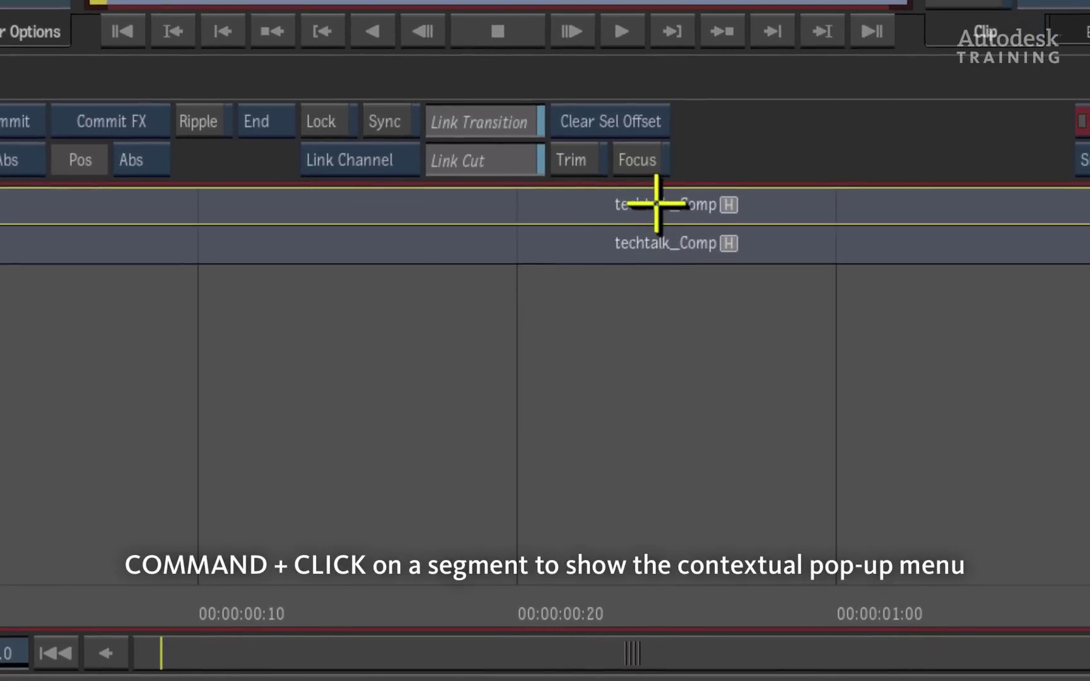
- Rename the top V1.2 segment from techtalk_Comp to techtalk_version2
{"action": "left_click", "coordinate": [656, 204]}
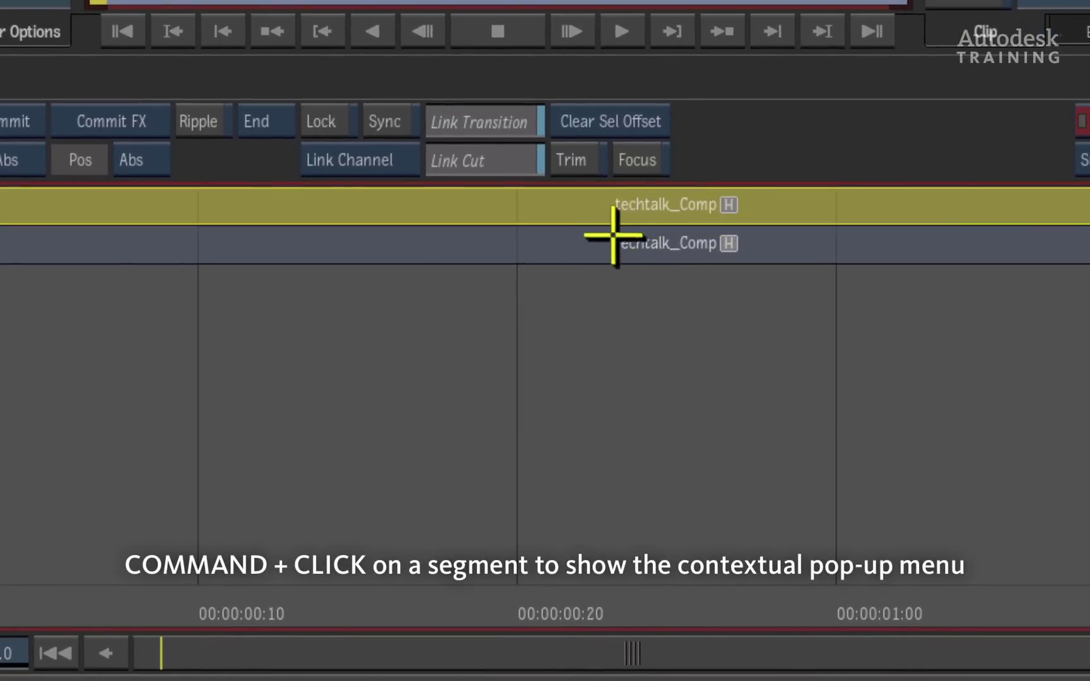
{"action": "left_click", "coordinate": [629, 204], "text": "super"}
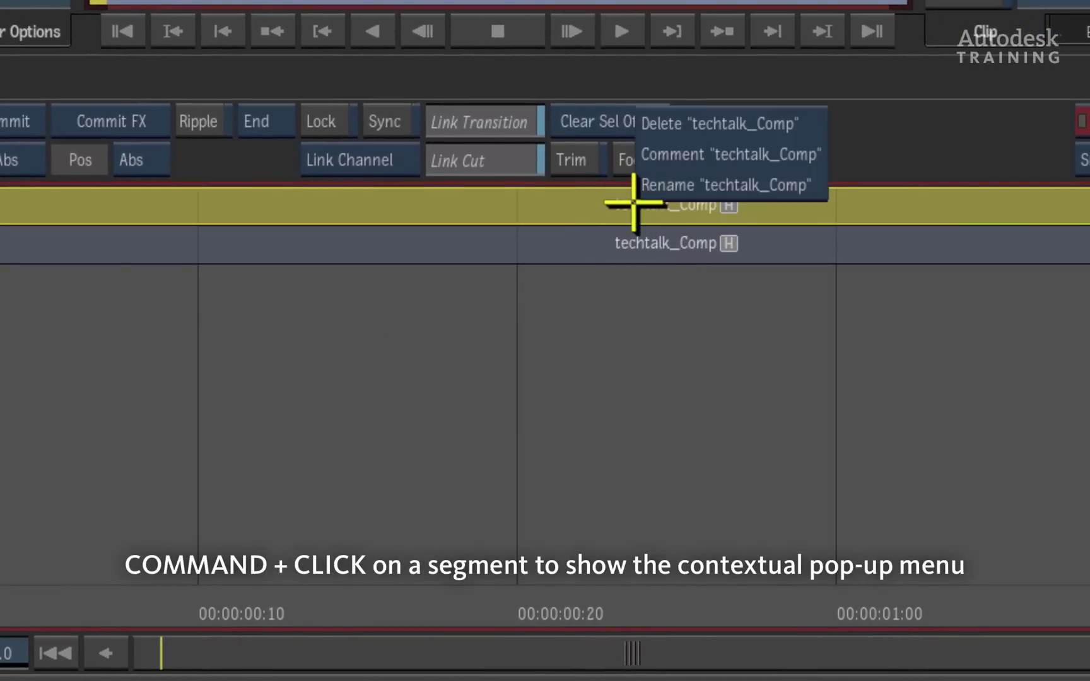
{"action": "left_click", "coordinate": [684, 184]}
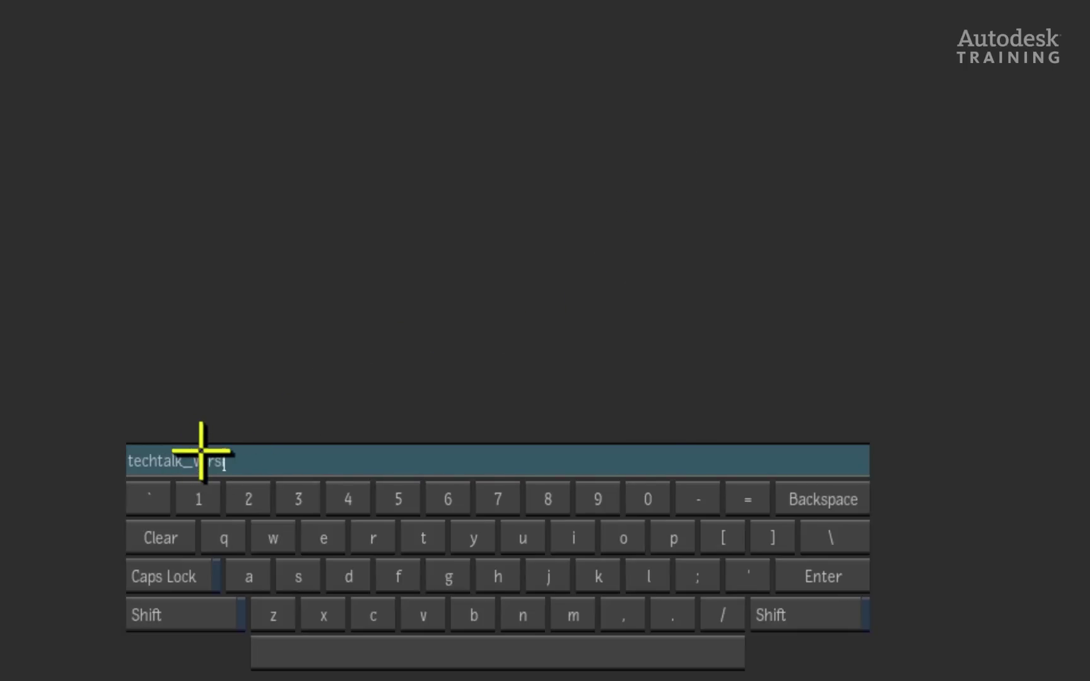
{"action": "key", "text": "Return"}
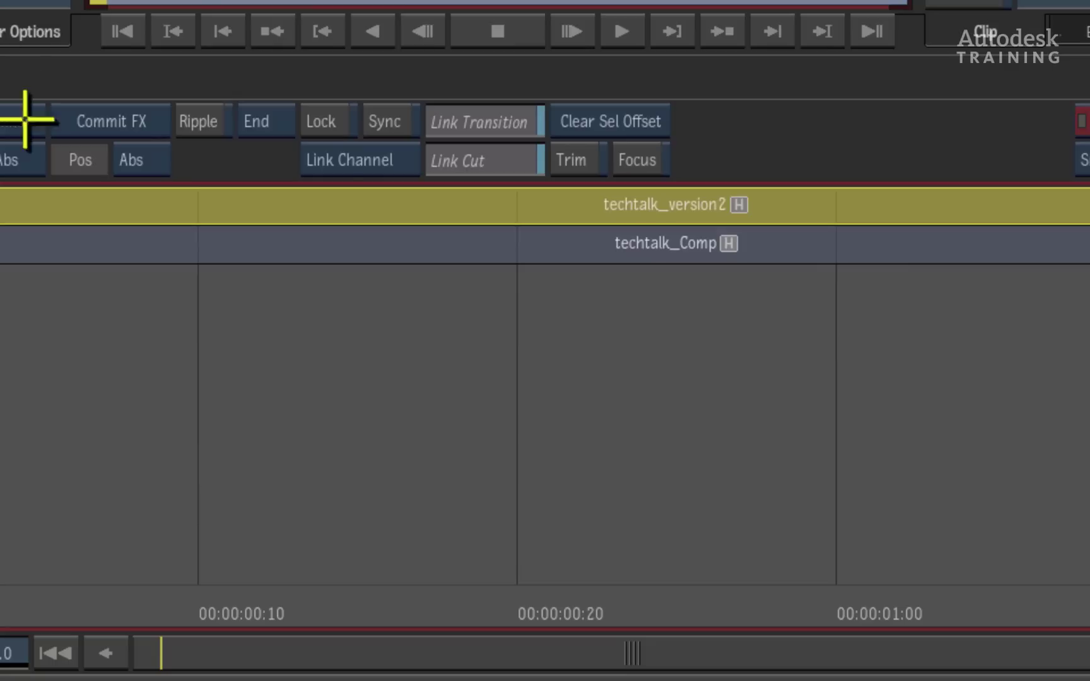
{"action": "left_click", "coordinate": [689, 351]}
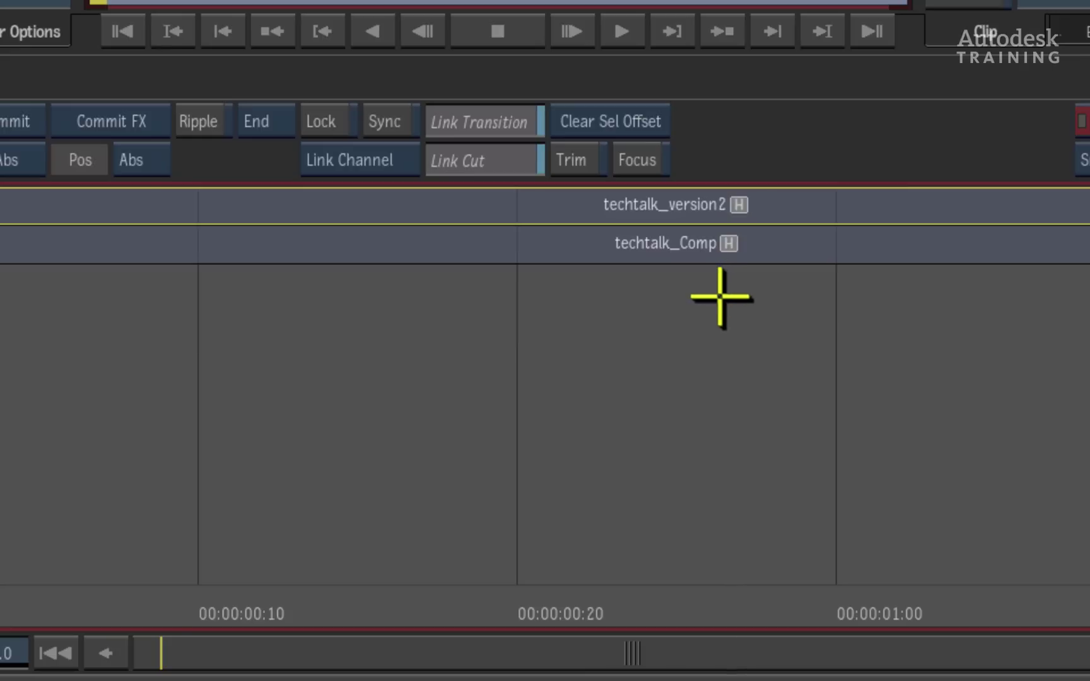
- Open the techtalk_version2 segment in Action, confirming the setup overwrite
{"action": "left_click", "coordinate": [772, 212]}
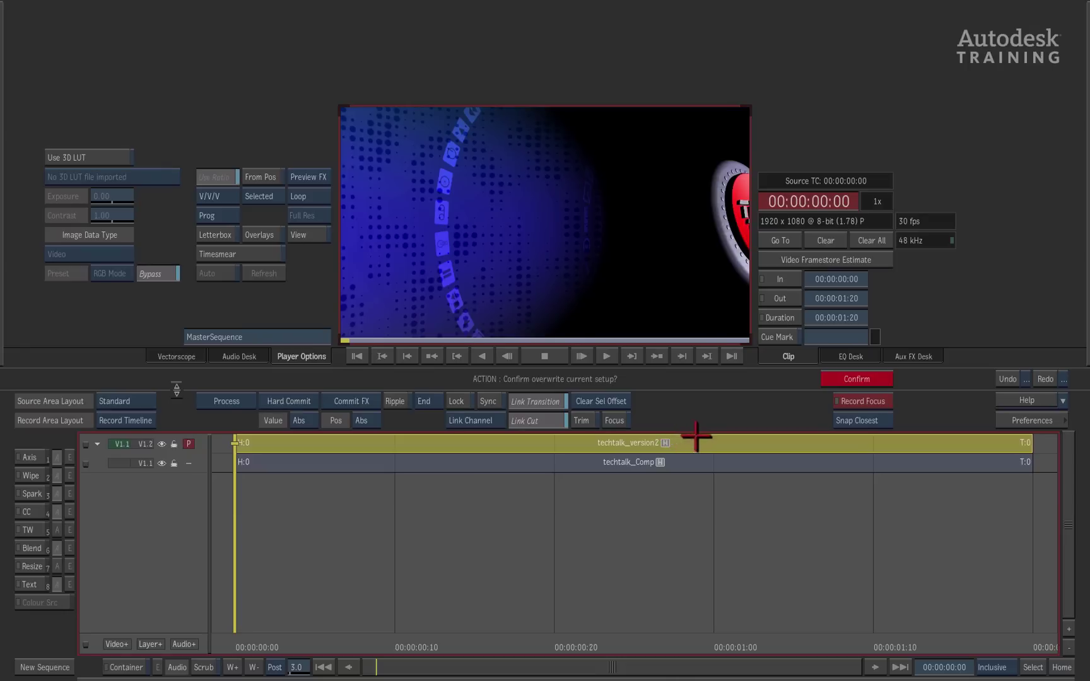
{"action": "left_click", "coordinate": [878, 378]}
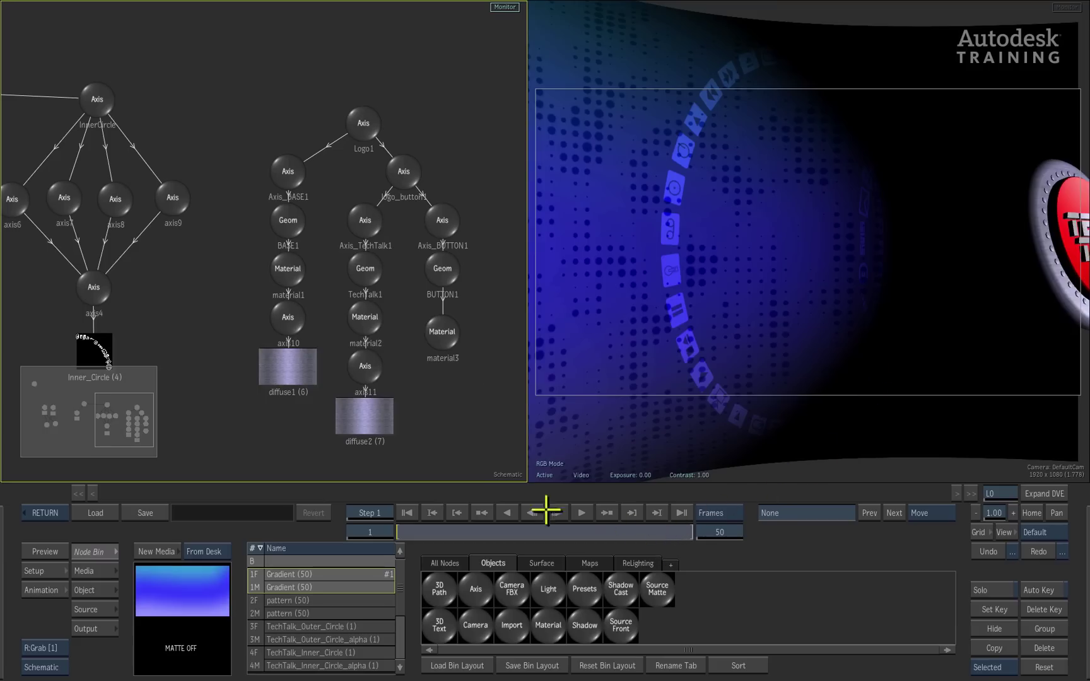
- Go to frame 50 and import TechTalk_update.fbx via the Node Bin's Import node
{"action": "left_click_drag", "start_coordinate": [426, 531], "coordinate": [713, 520]}
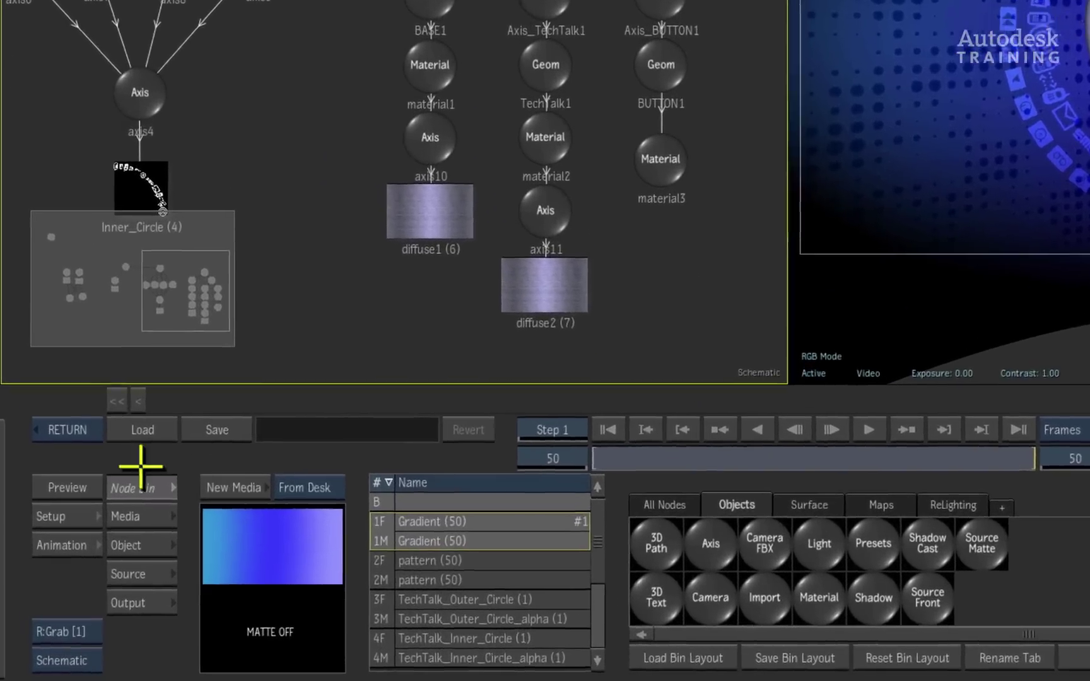
{"action": "left_click", "coordinate": [89, 550]}
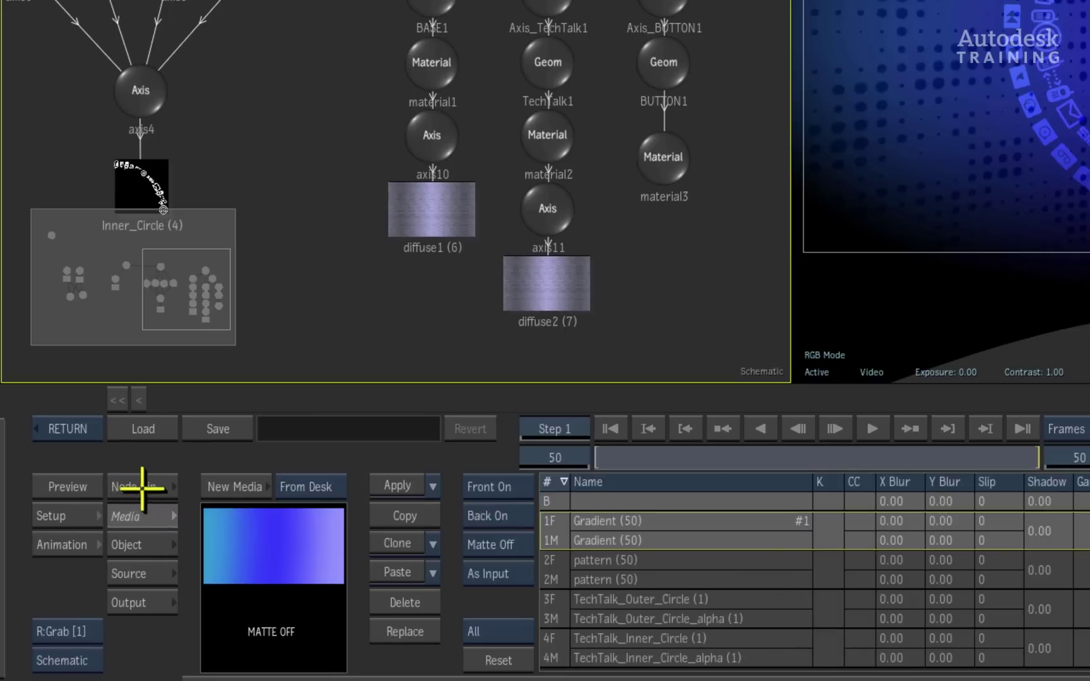
{"action": "left_click", "coordinate": [142, 487]}
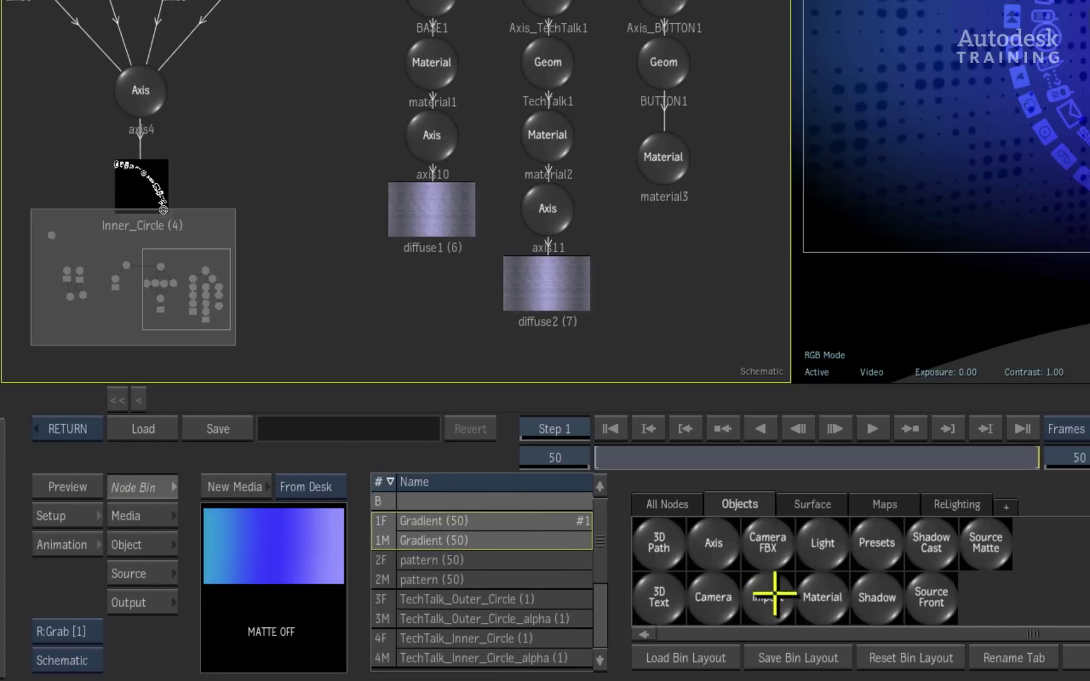
{"action": "left_click", "coordinate": [769, 593]}
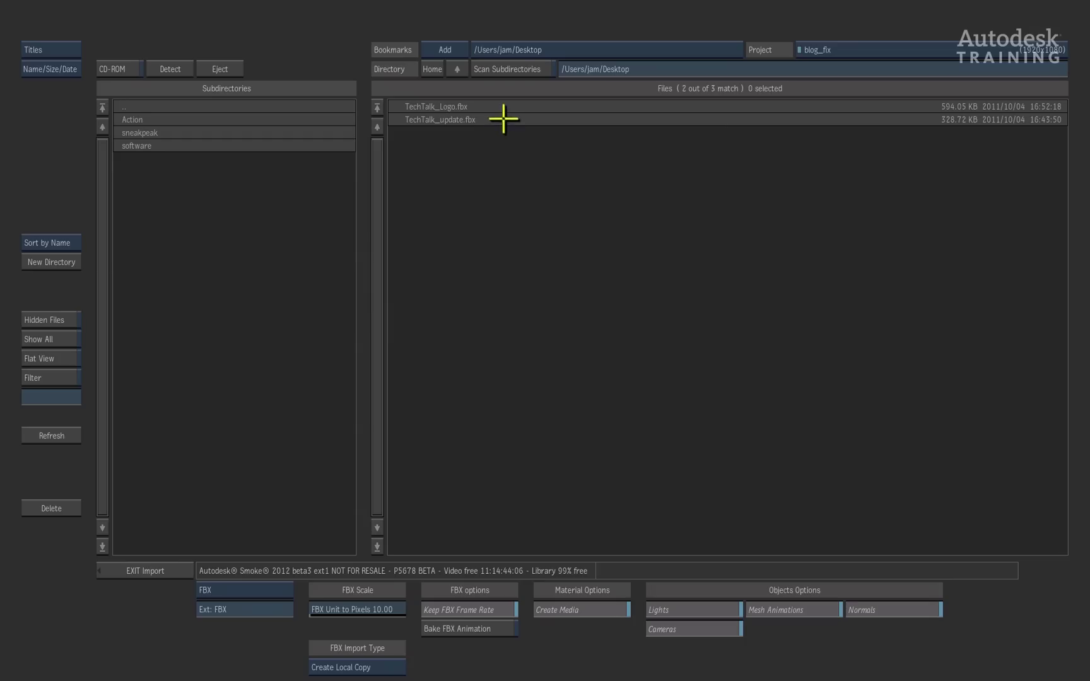
{"action": "left_click", "coordinate": [502, 119]}
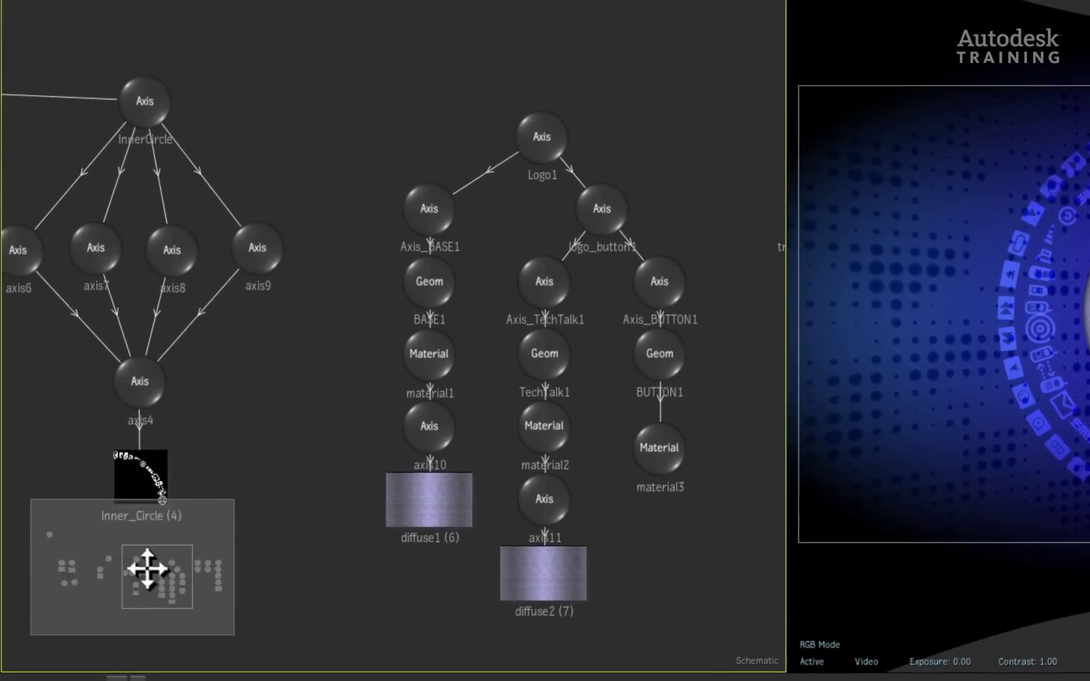
{"action": "left_click_drag", "start_coordinate": [152, 574], "coordinate": [185, 580]}
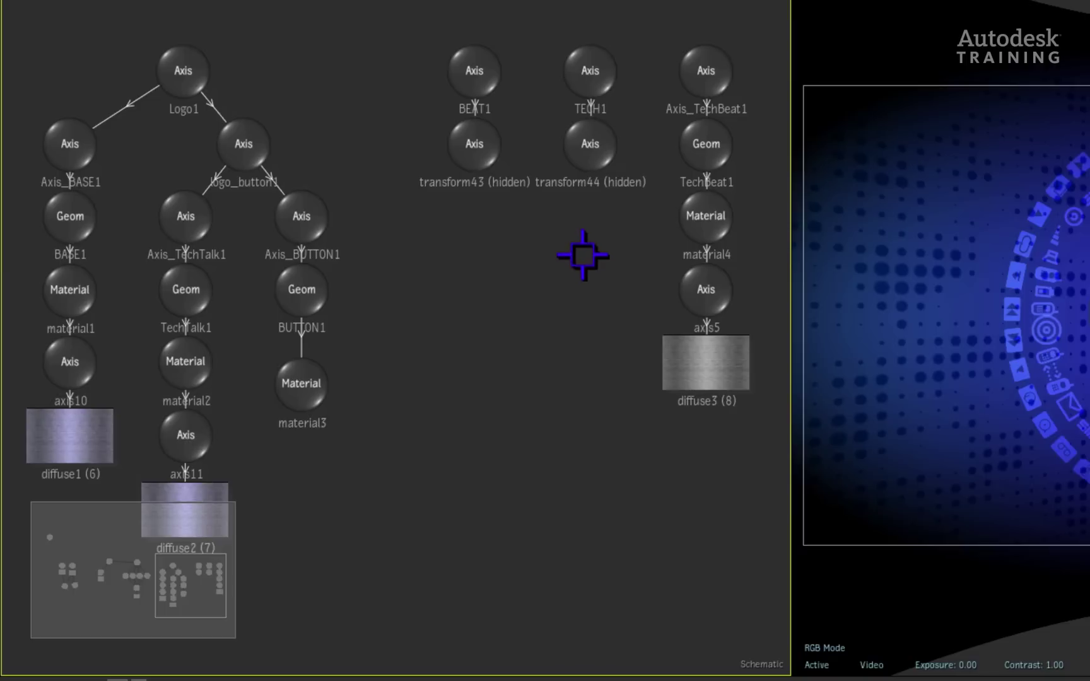
- Drag the TechBeat1 geometry node away from its imported tree
{"action": "left_click", "coordinate": [706, 144]}
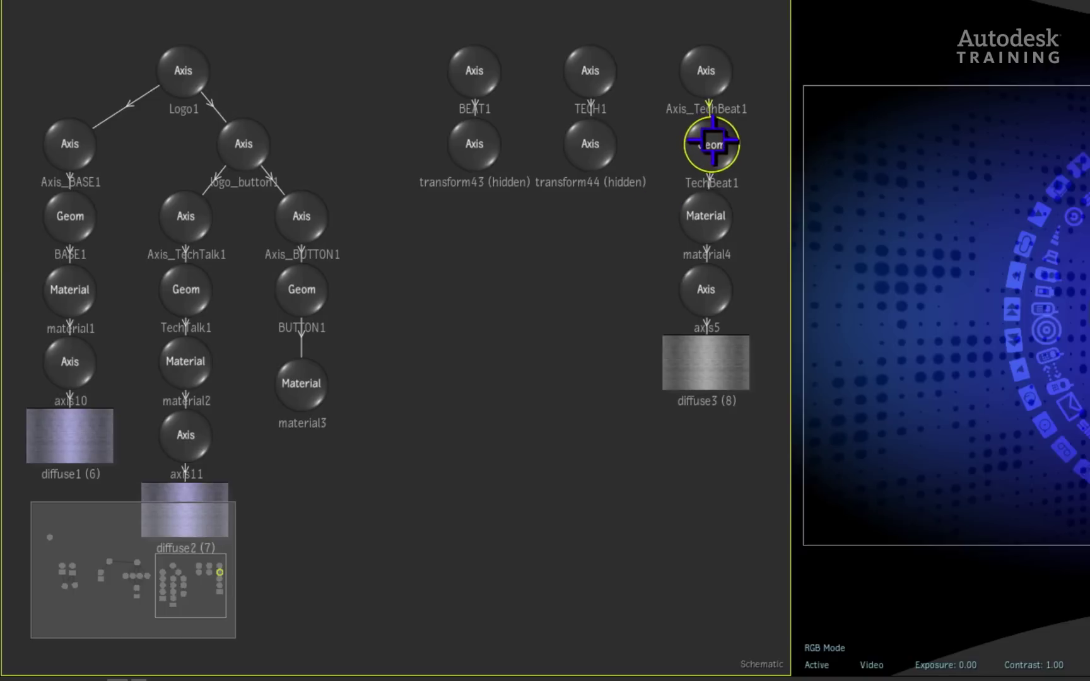
{"action": "left_click_drag", "start_coordinate": [706, 144], "coordinate": [444, 545]}
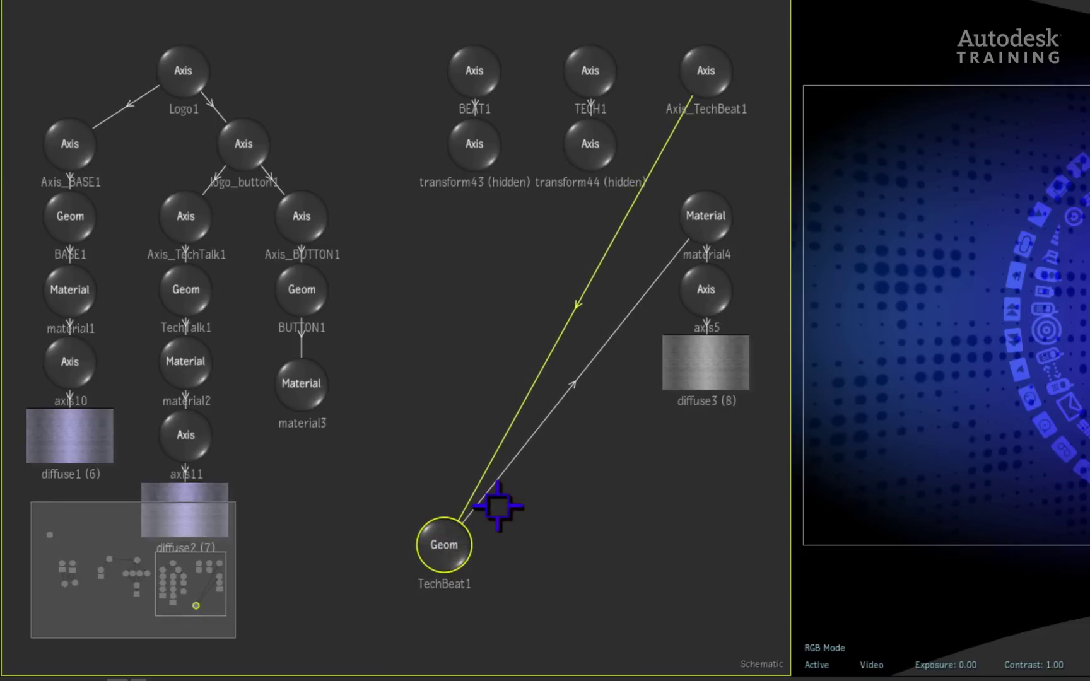
{"action": "left_click_drag", "start_coordinate": [444, 546], "coordinate": [431, 552]}
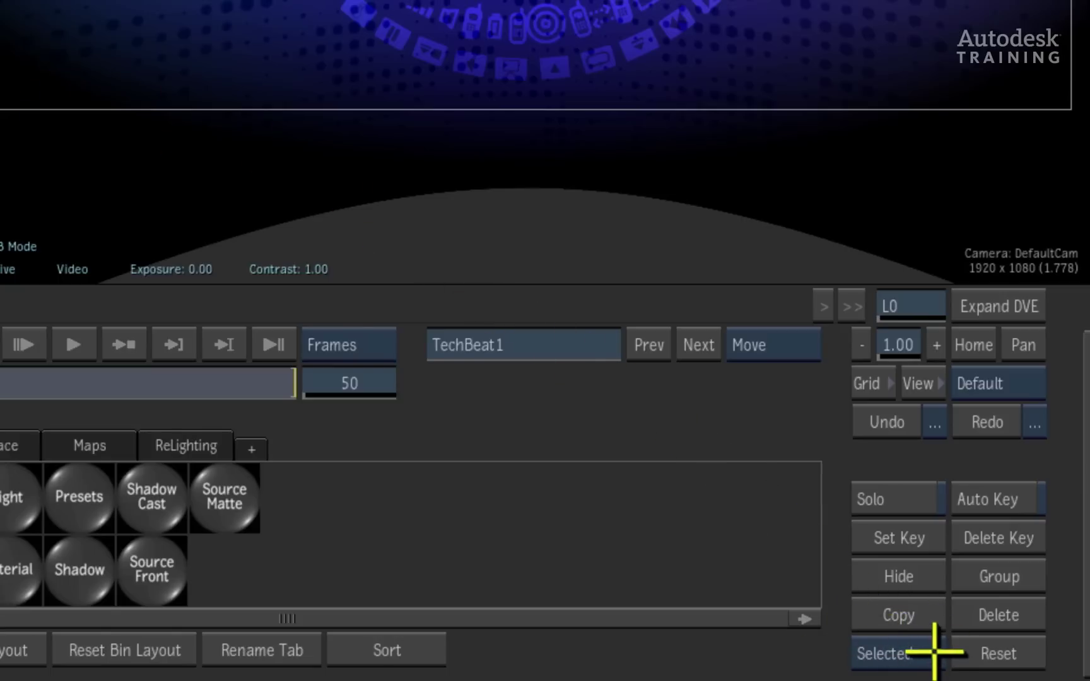
- With Delete mode set to Selected, delete BEAT1, TECH1, Axis_TechBeat1 and the material nodes
{"action": "left_click", "coordinate": [934, 652]}
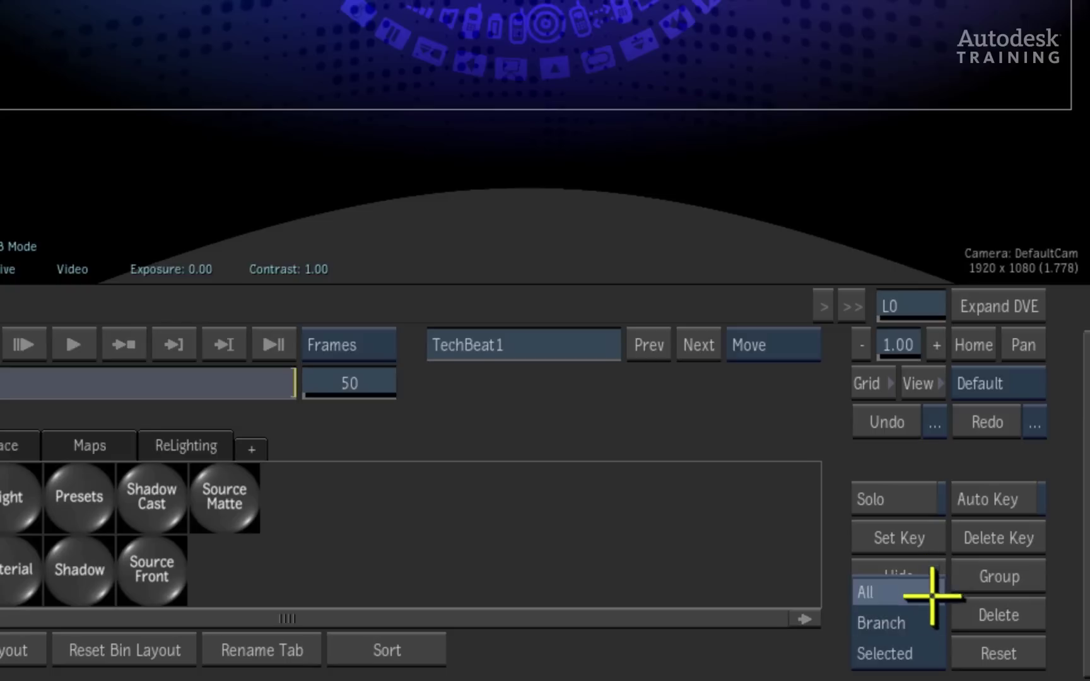
{"action": "left_click", "coordinate": [924, 652]}
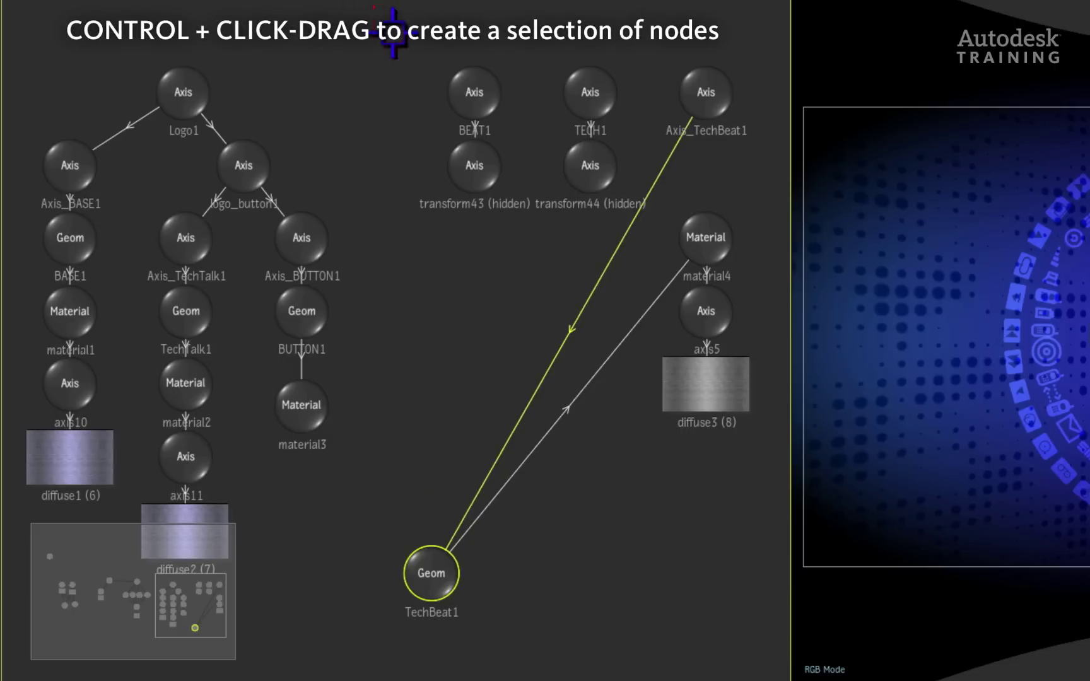
{"action": "left_click_drag", "start_coordinate": [374, 6], "coordinate": [772, 481]}
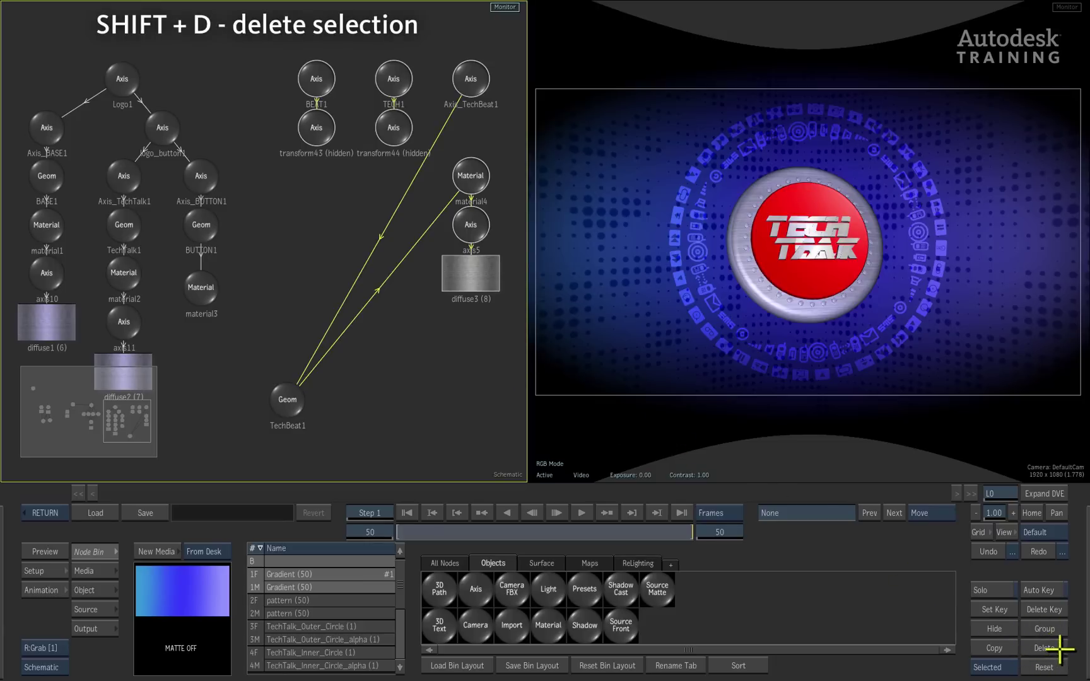
{"action": "left_click", "coordinate": [1057, 648]}
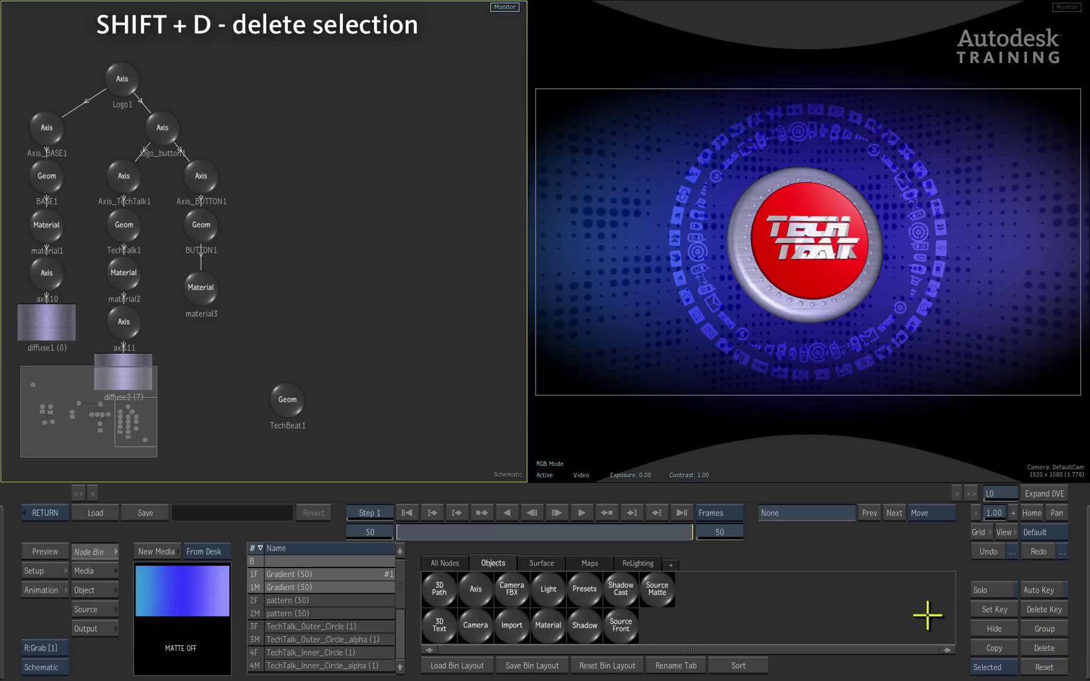
{"action": "left_click_drag", "start_coordinate": [284, 394], "coordinate": [345, 221]}
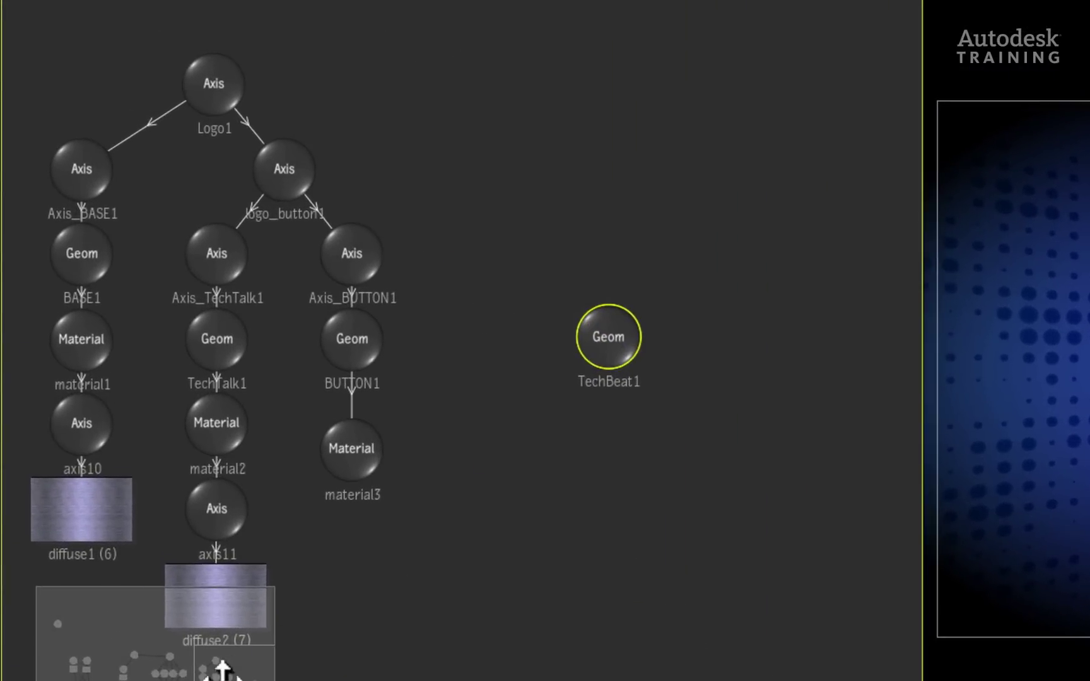
- Pull the TechTalk1 geometry node out of its branch in the schematic
{"action": "left_click_drag", "start_coordinate": [183, 572], "coordinate": [172, 574]}
{"action": "left_click_drag", "start_coordinate": [207, 673], "coordinate": [205, 667]}
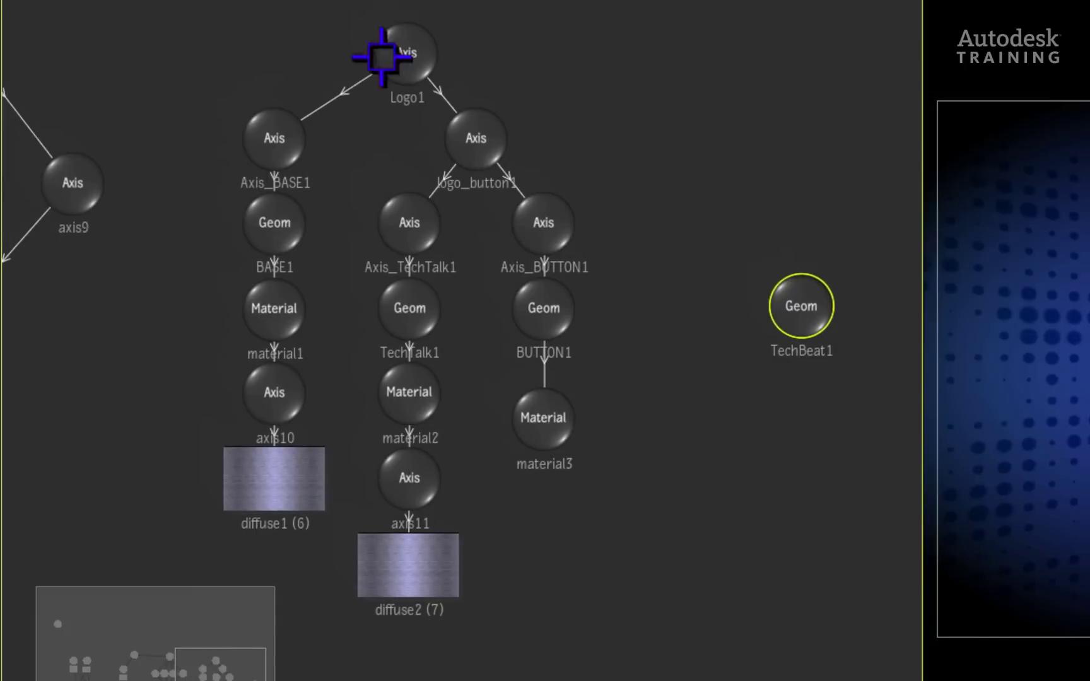
{"action": "left_click", "coordinate": [409, 310]}
{"action": "mouse_move", "coordinate": [410, 312]}
{"action": "left_mouse_down"}
{"action": "mouse_move", "coordinate": [439, 312]}
{"action": "mouse_move", "coordinate": [412, 316]}
{"action": "left_mouse_up"}
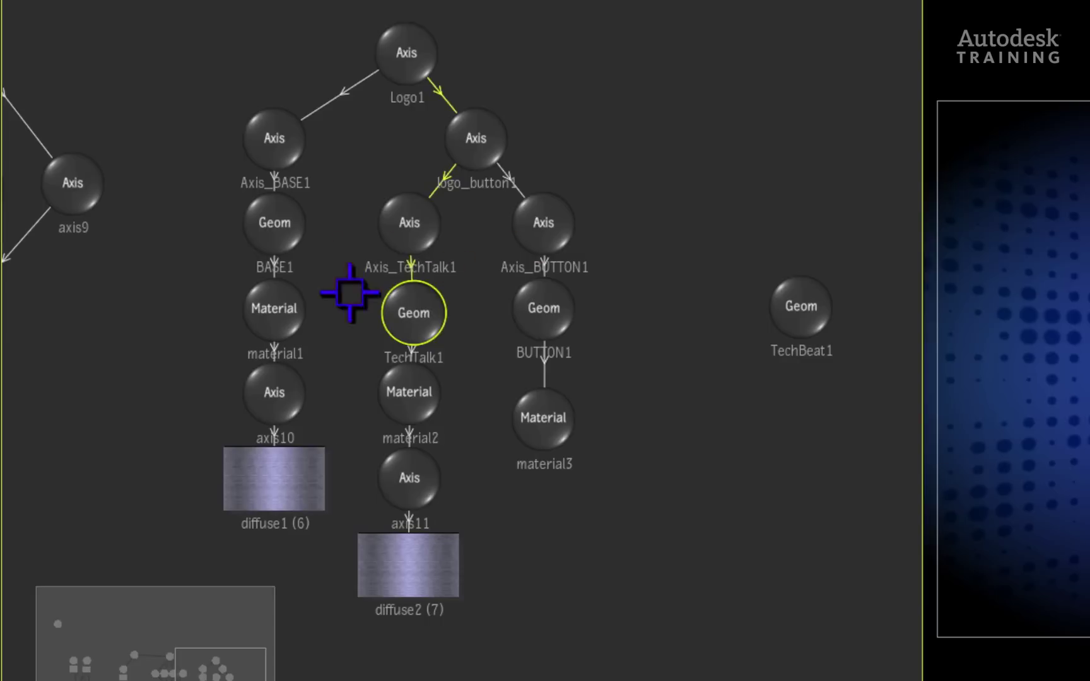
{"action": "left_click_drag", "start_coordinate": [329, 275], "coordinate": [385, 268]}
{"action": "left_click_drag", "start_coordinate": [484, 247], "coordinate": [484, 247]}
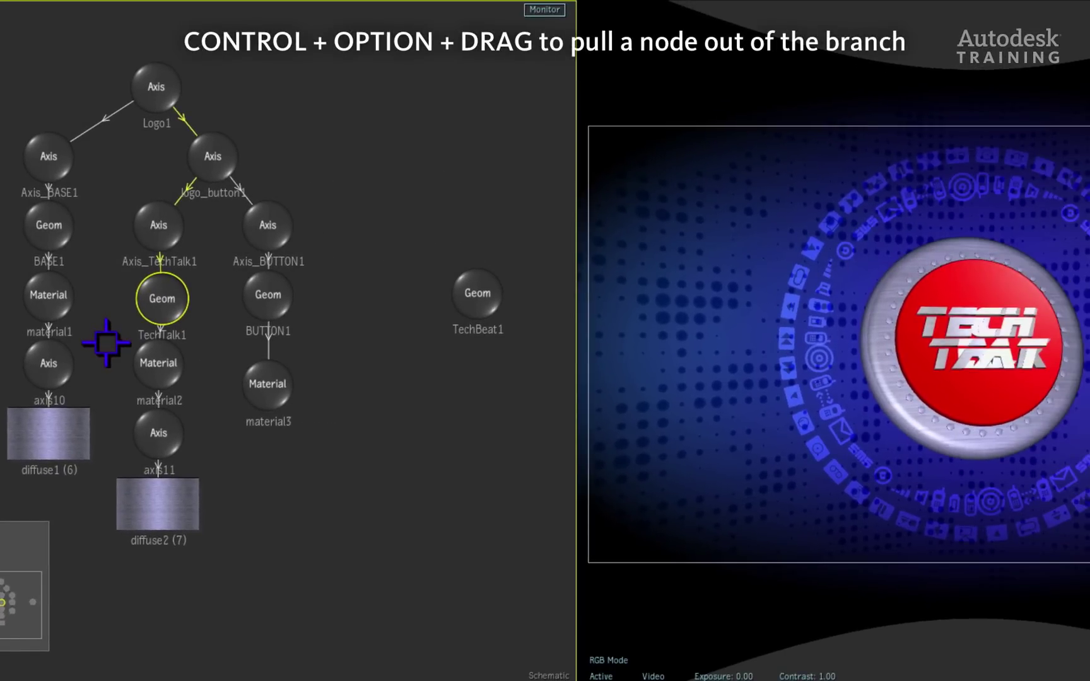
{"action": "left_click_drag", "start_coordinate": [161, 298], "coordinate": [483, 397]}
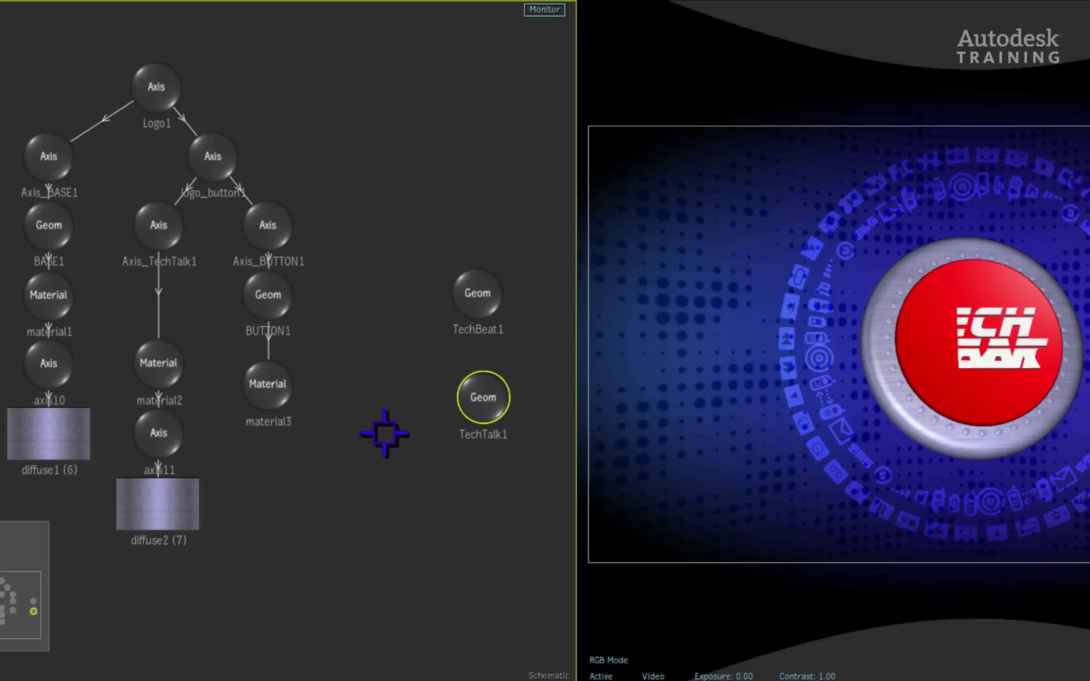
{"action": "left_click_drag", "start_coordinate": [480, 397], "coordinate": [473, 583]}
{"action": "left_click_drag", "start_coordinate": [479, 478], "coordinate": [506, 59]}
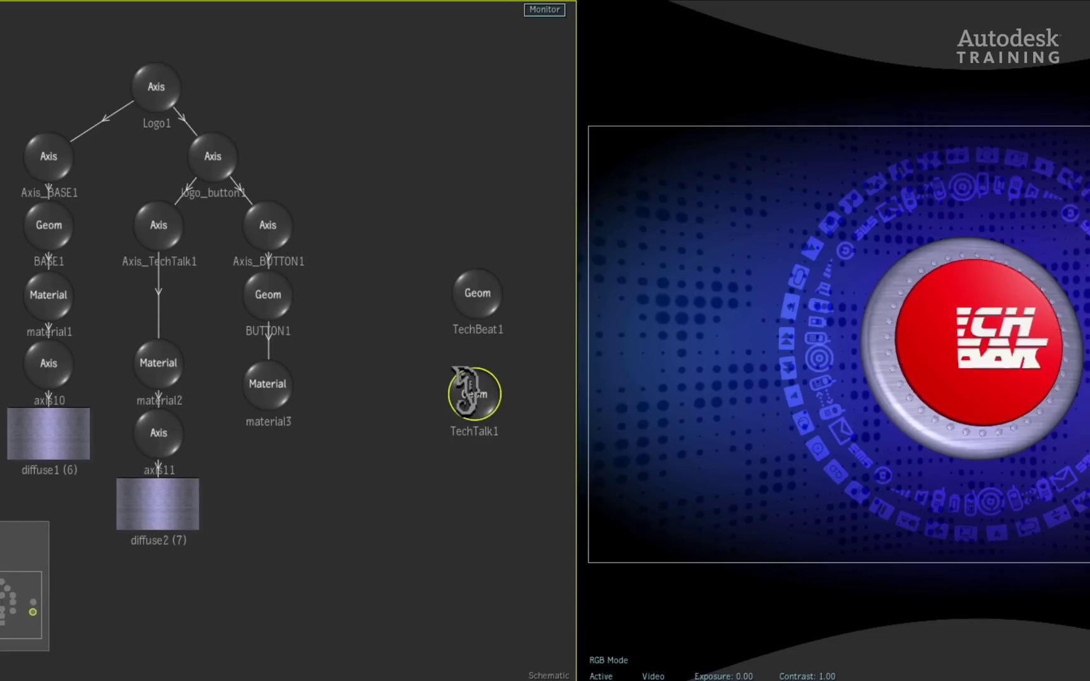
- Hide the TechTalk1 geometry, comparing both states, so the button reads TECH BEAT
{"action": "key", "text": "h"}
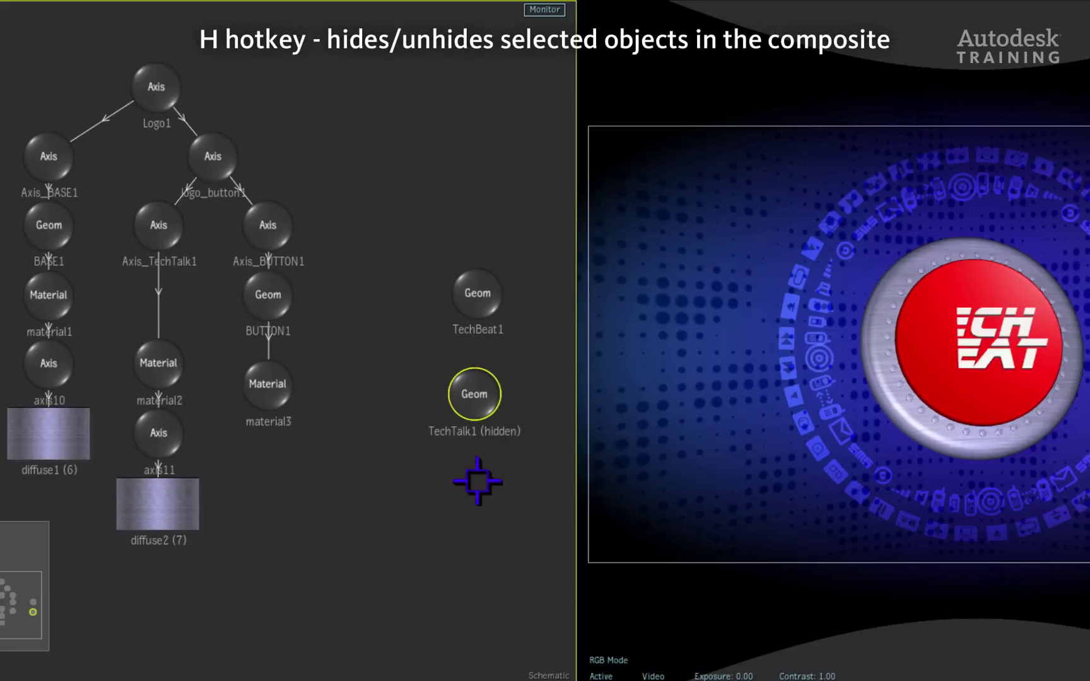
{"action": "key", "text": "h"}
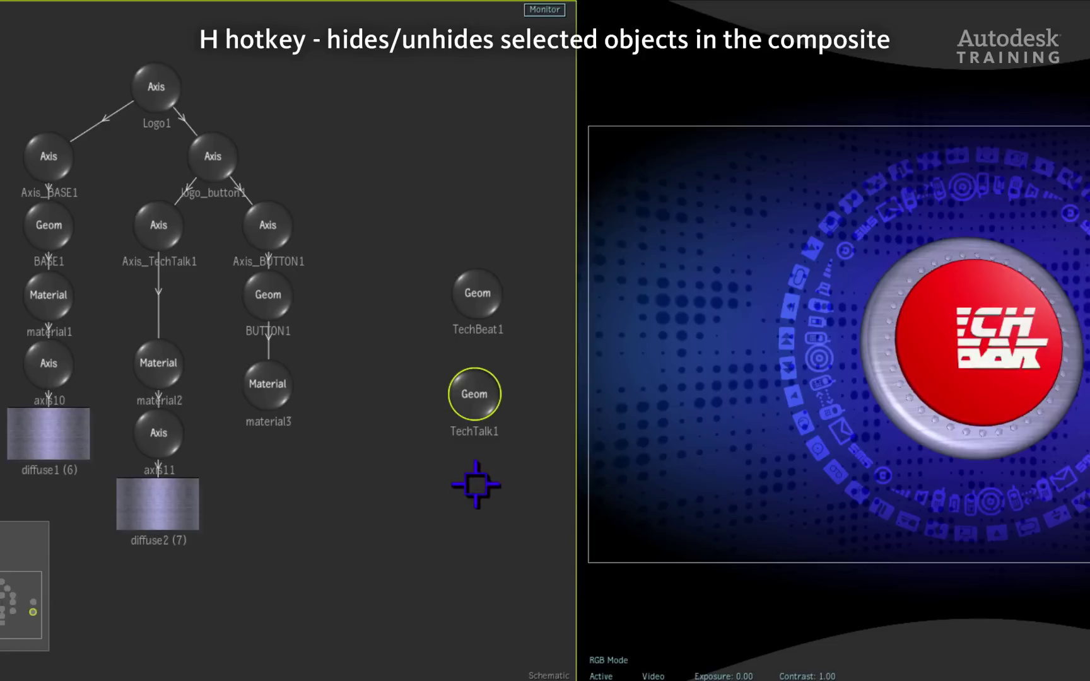
{"action": "key", "text": "h"}
{"action": "key", "text": "h"}
{"action": "key", "text": "h"}
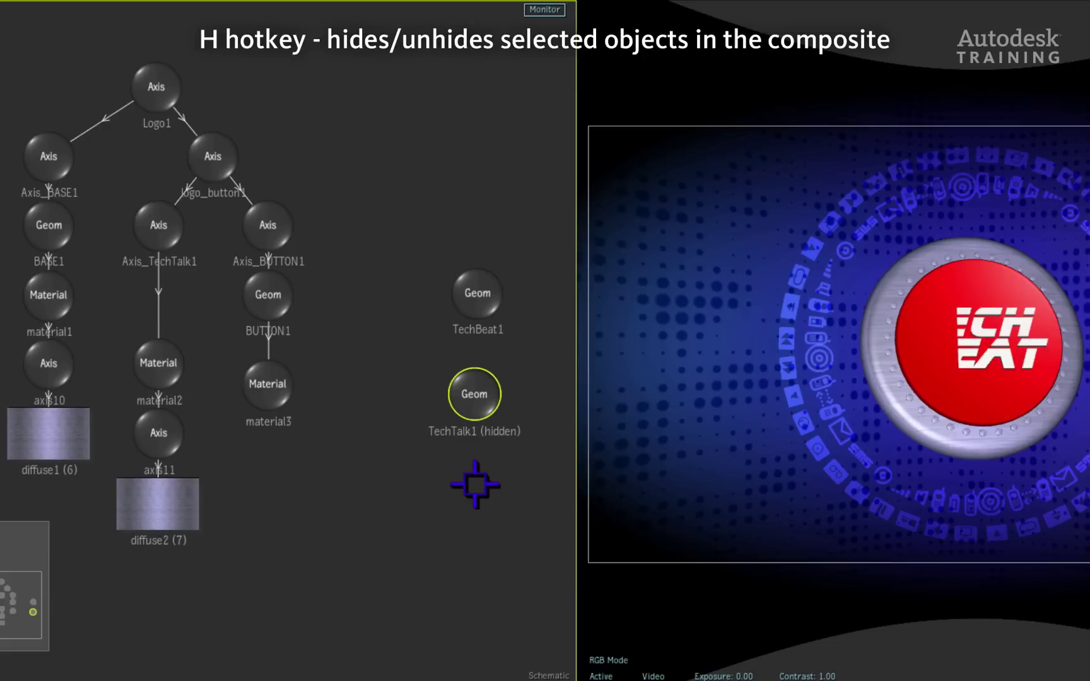
{"action": "key", "text": "h"}
{"action": "key", "text": "h"}
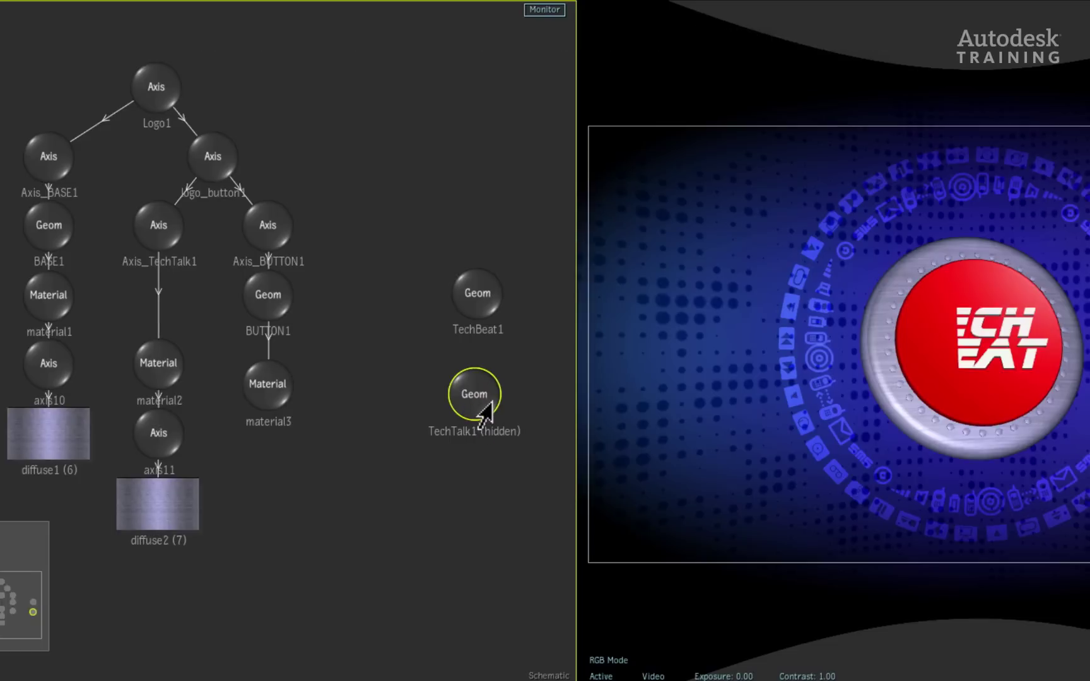
- Insert TechBeat1 geometry between Axis_TechTalk1 and material2, then preview the TECH BEAT animation
{"action": "left_click_drag", "start_coordinate": [474, 301], "coordinate": [218, 285]}
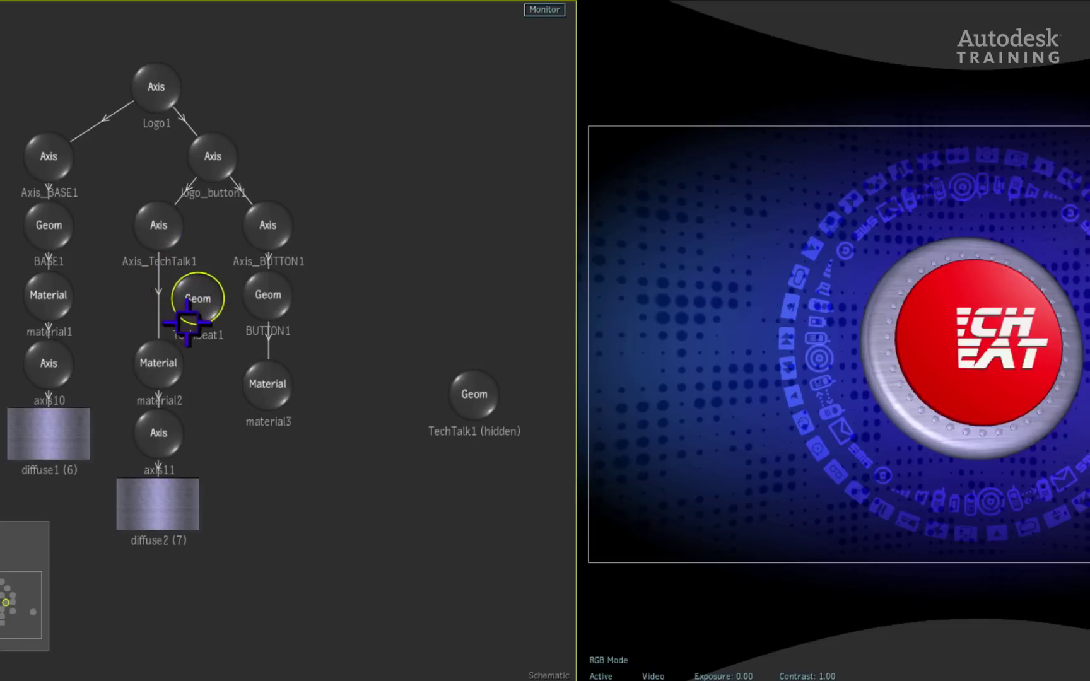
{"action": "left_click_drag", "start_coordinate": [203, 297], "coordinate": [156, 295]}
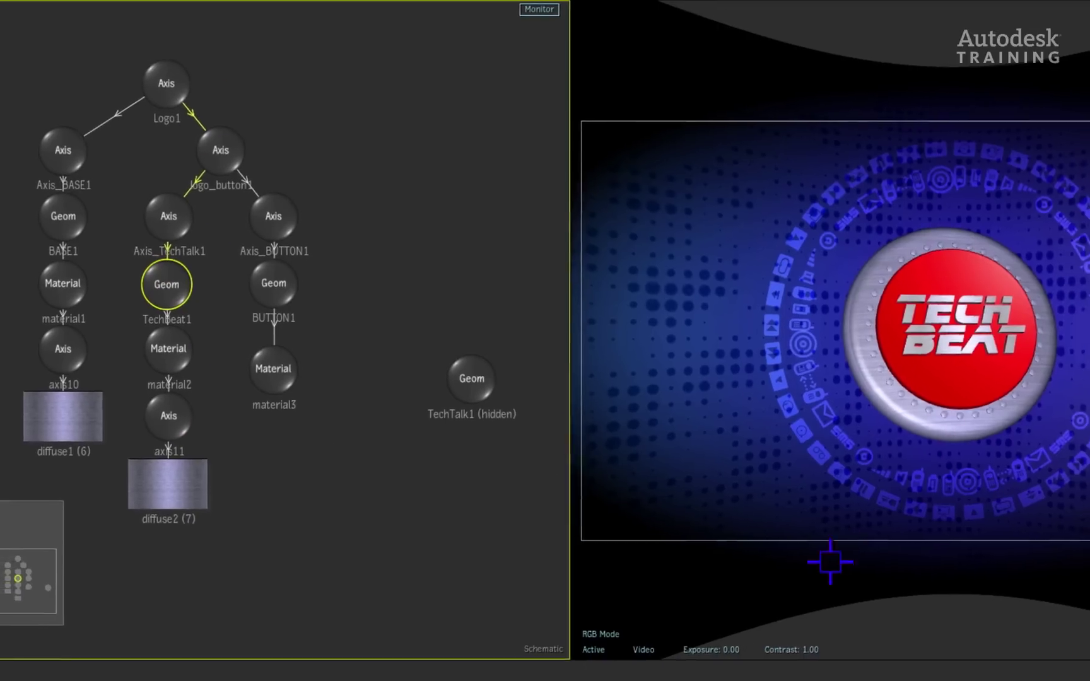
{"action": "left_click_drag", "start_coordinate": [729, 665], "coordinate": [574, 636]}
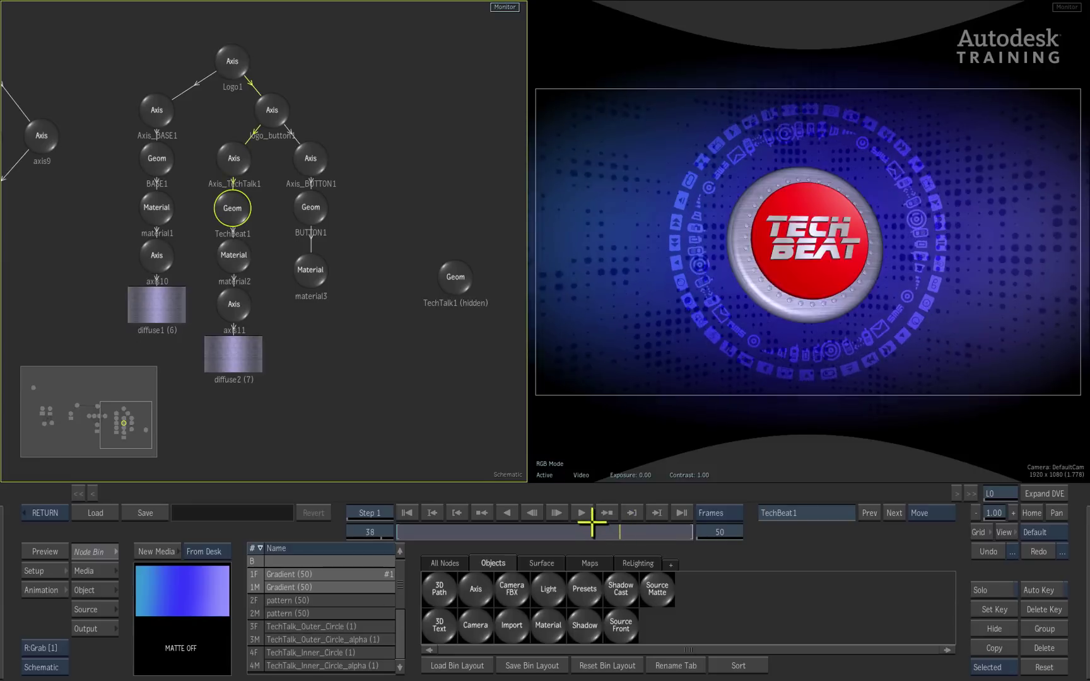
{"action": "left_click_drag", "start_coordinate": [544, 514], "coordinate": [697, 506]}
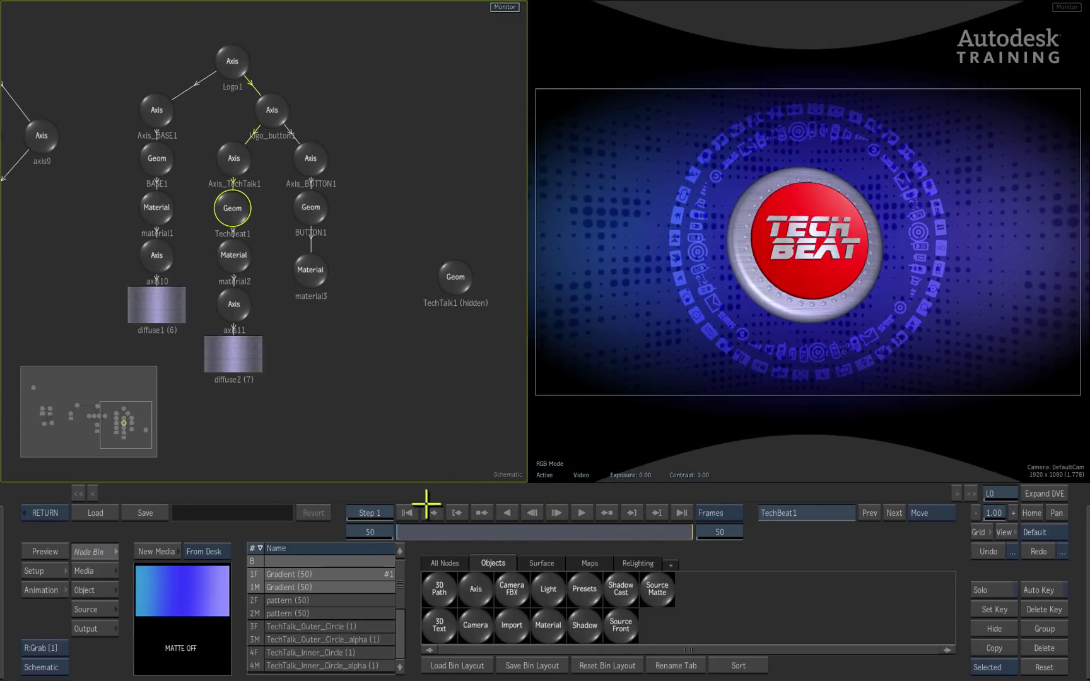
- From frame 1, choose RETURN to leave the Action and render the TECH BEAT composite
{"action": "left_click", "coordinate": [402, 519]}
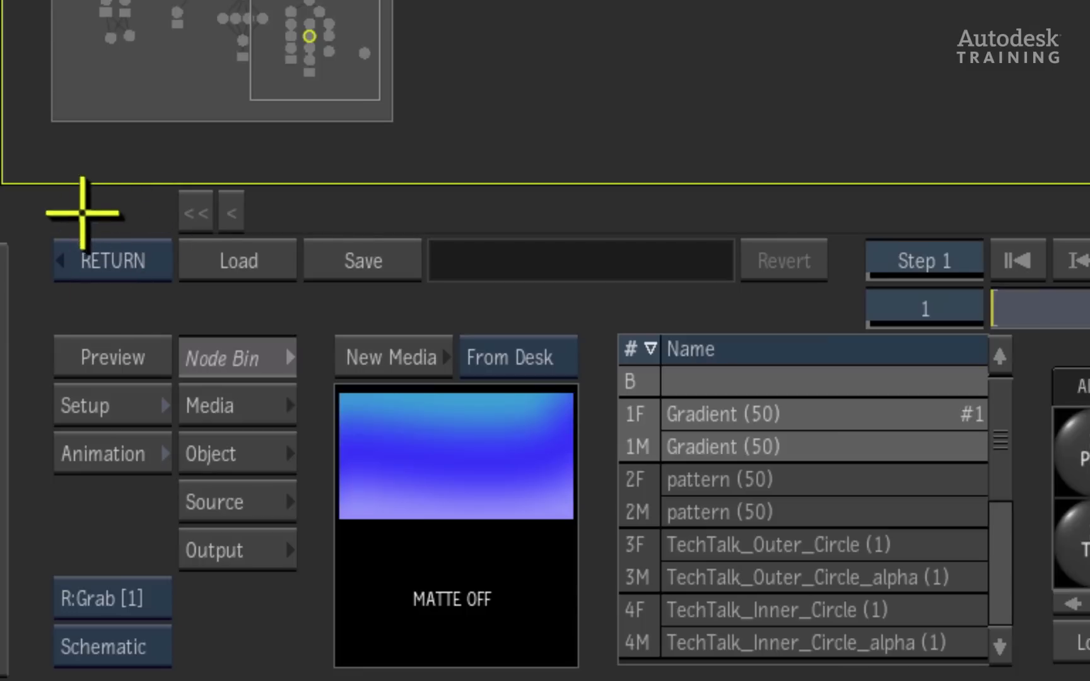
{"action": "left_click", "coordinate": [153, 267]}
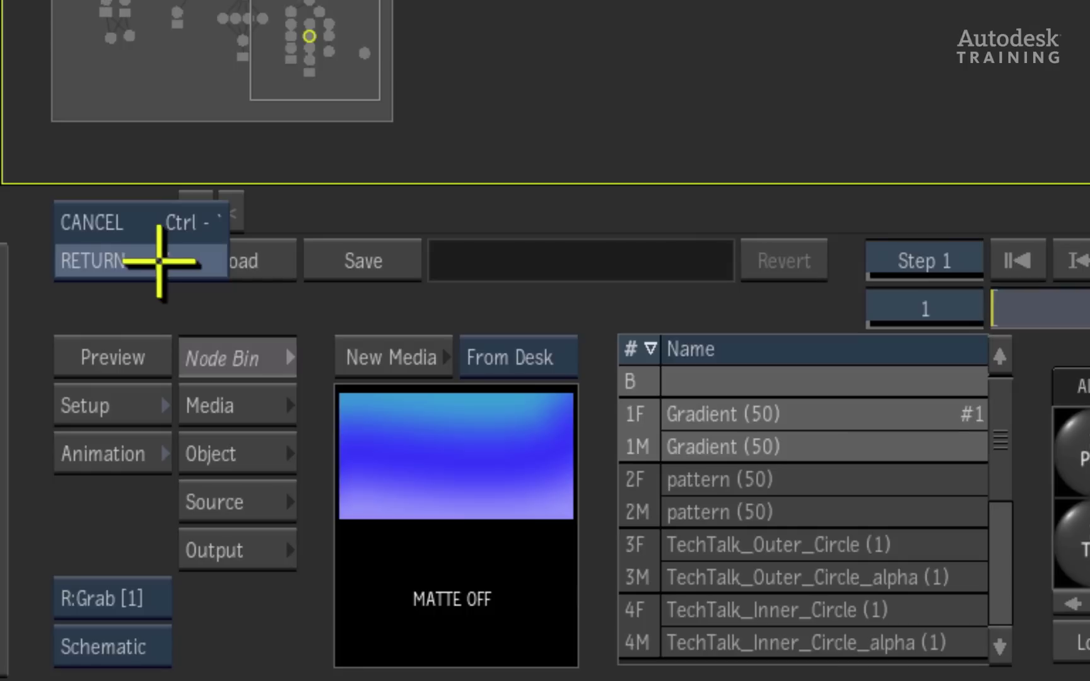
{"action": "left_click", "coordinate": [152, 258]}
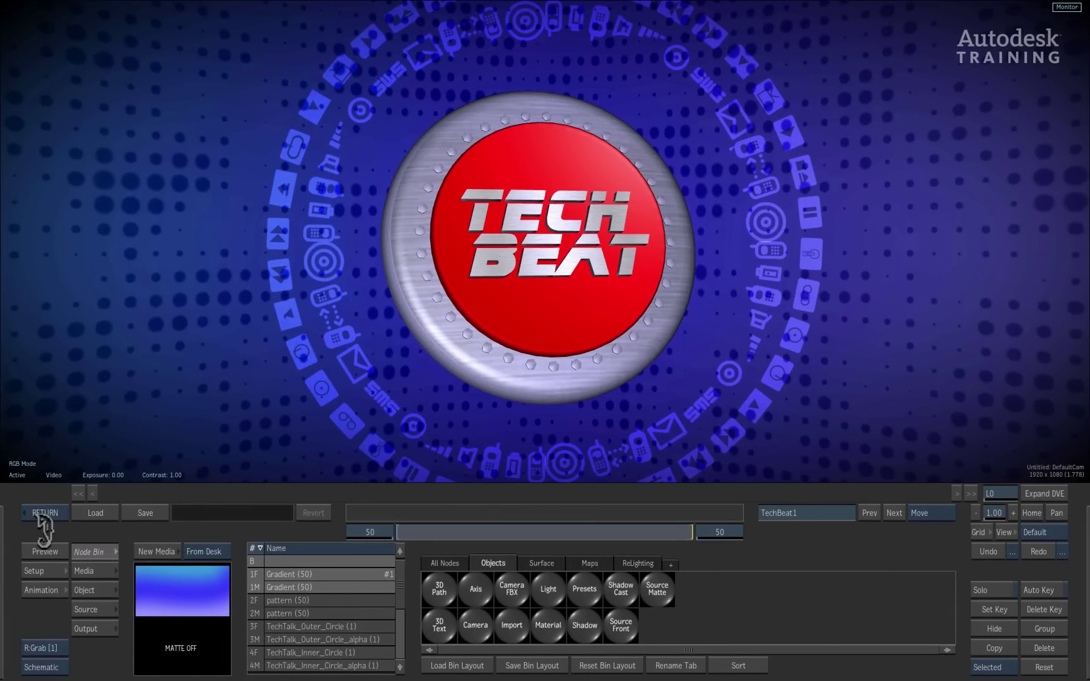
- Back on the timeline at about one second, toggle between techtalk_Comp and techtalk_version2
{"action": "left_click", "coordinate": [42, 513]}
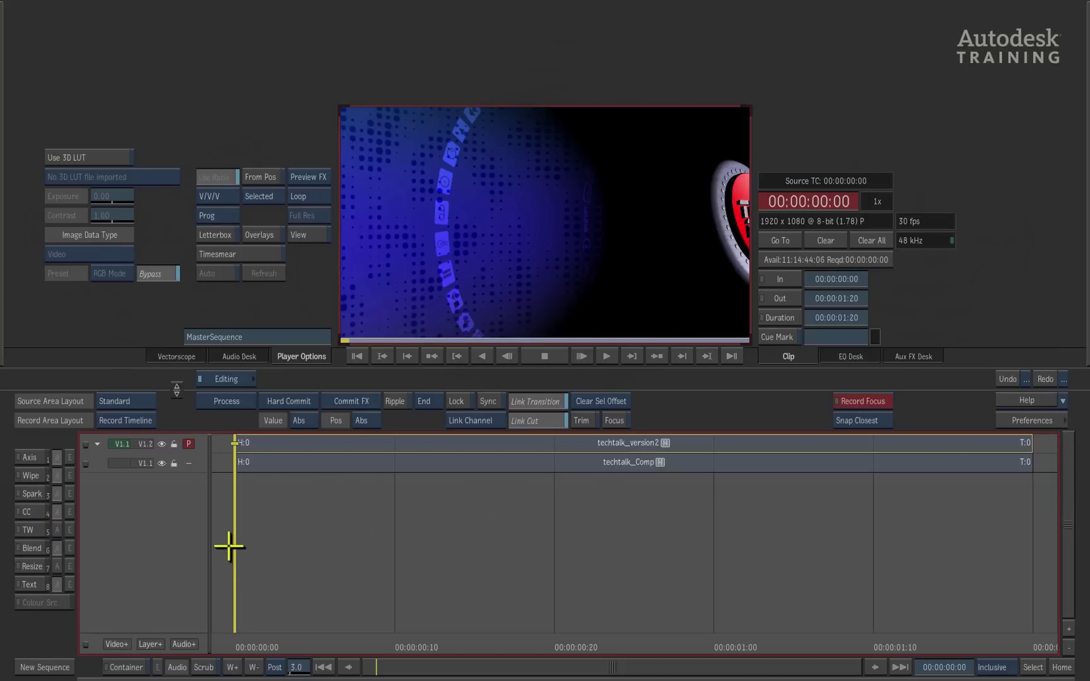
{"action": "left_click_drag", "start_coordinate": [235, 537], "coordinate": [766, 461]}
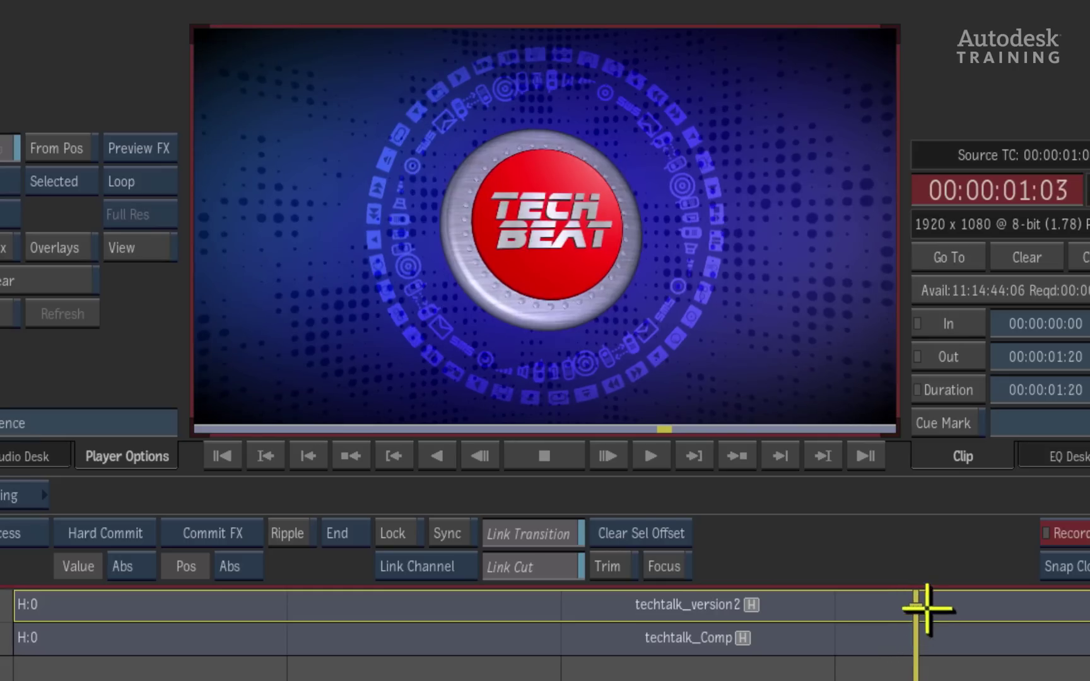
{"action": "left_click", "coordinate": [928, 641]}
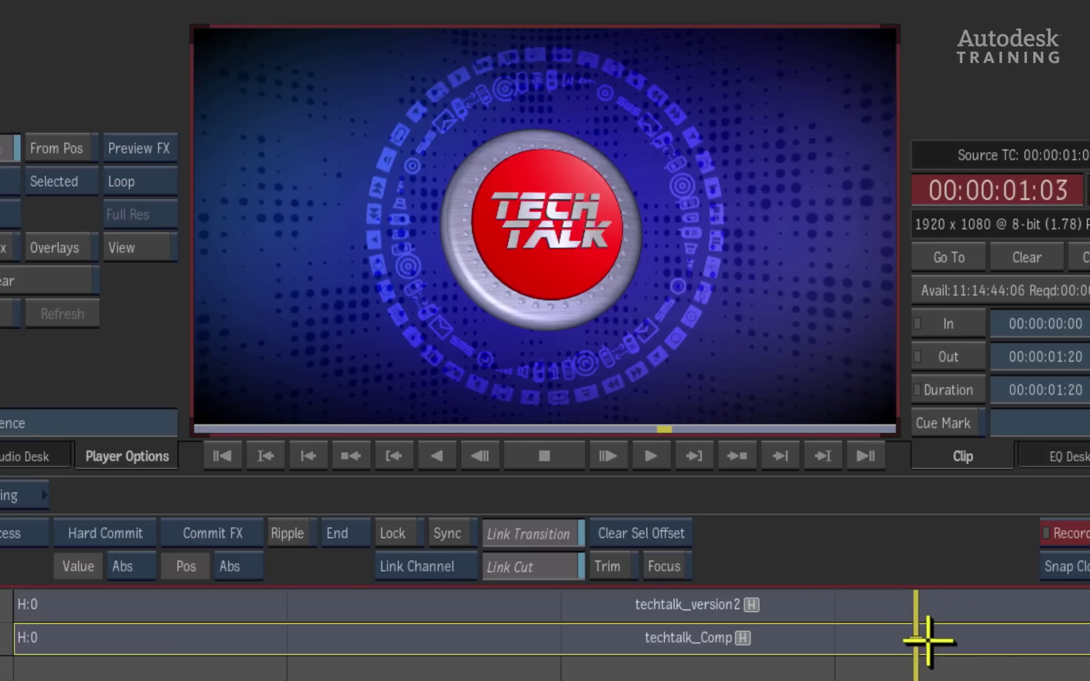
{"action": "left_click", "coordinate": [914, 608]}
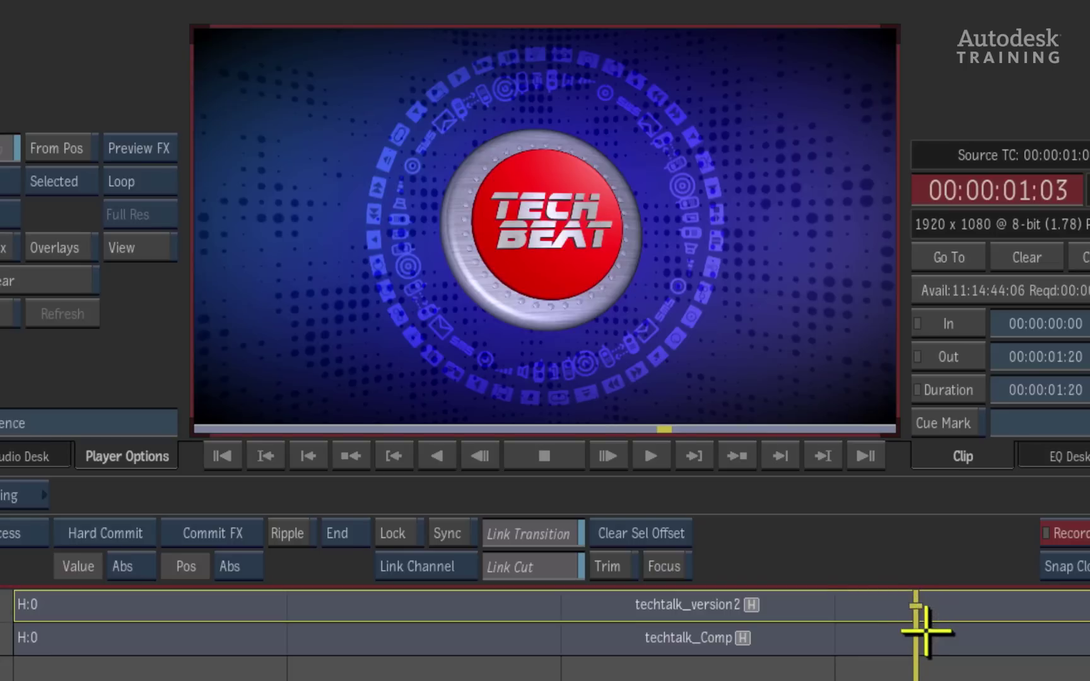
{"action": "left_click", "coordinate": [921, 633]}
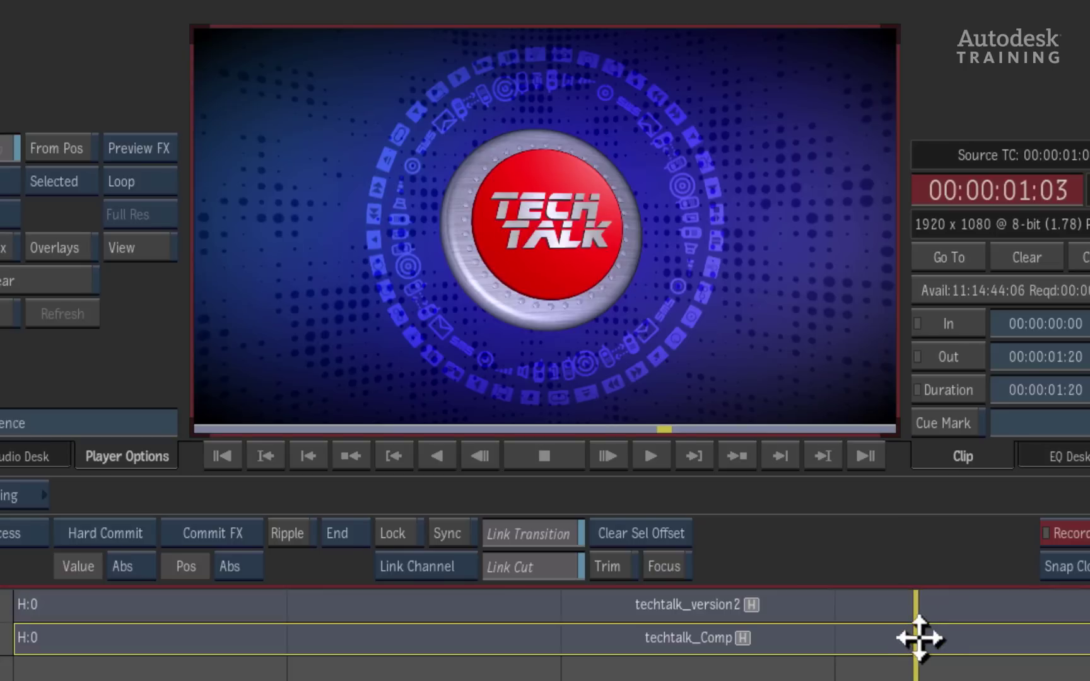
{"action": "left_click", "coordinate": [917, 609]}
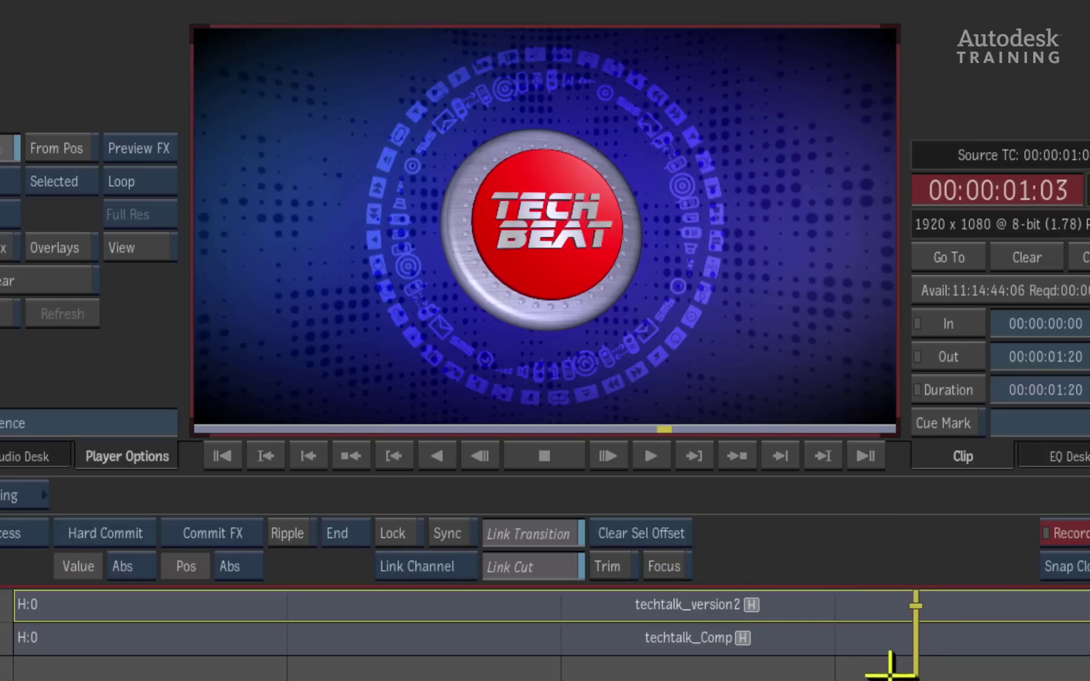
- At frame 00:00:00:16, compare the original TECH TALK and new TECH BEAT versions
{"action": "left_click_drag", "start_coordinate": [918, 678], "coordinate": [450, 675]}
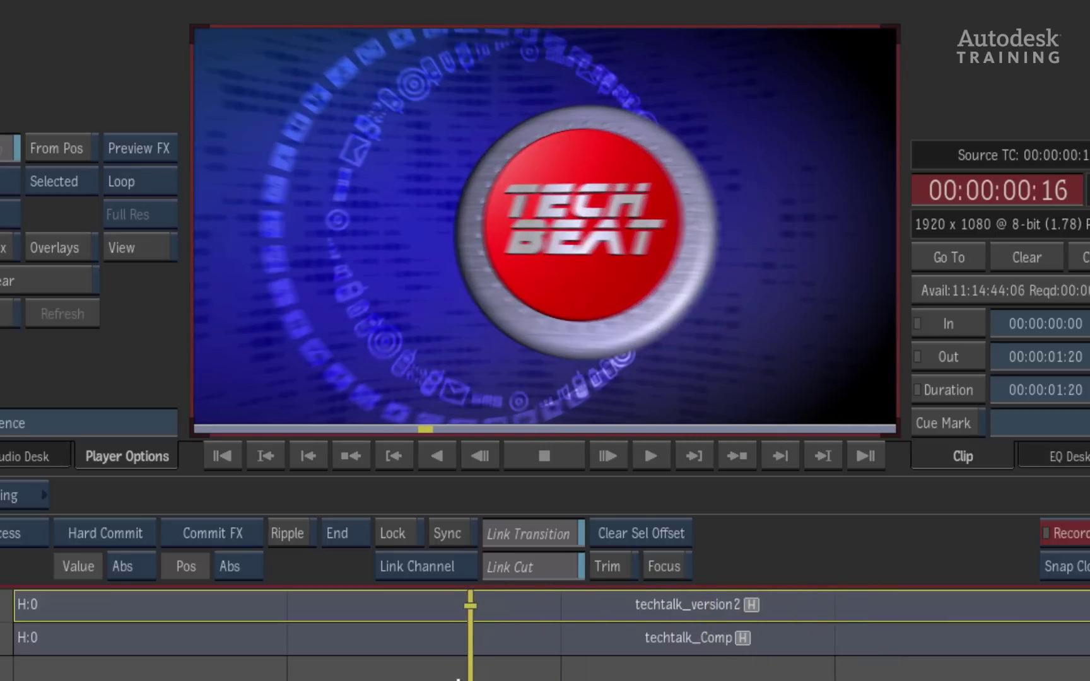
{"action": "left_click", "coordinate": [450, 629]}
{"action": "left_click", "coordinate": [451, 604]}
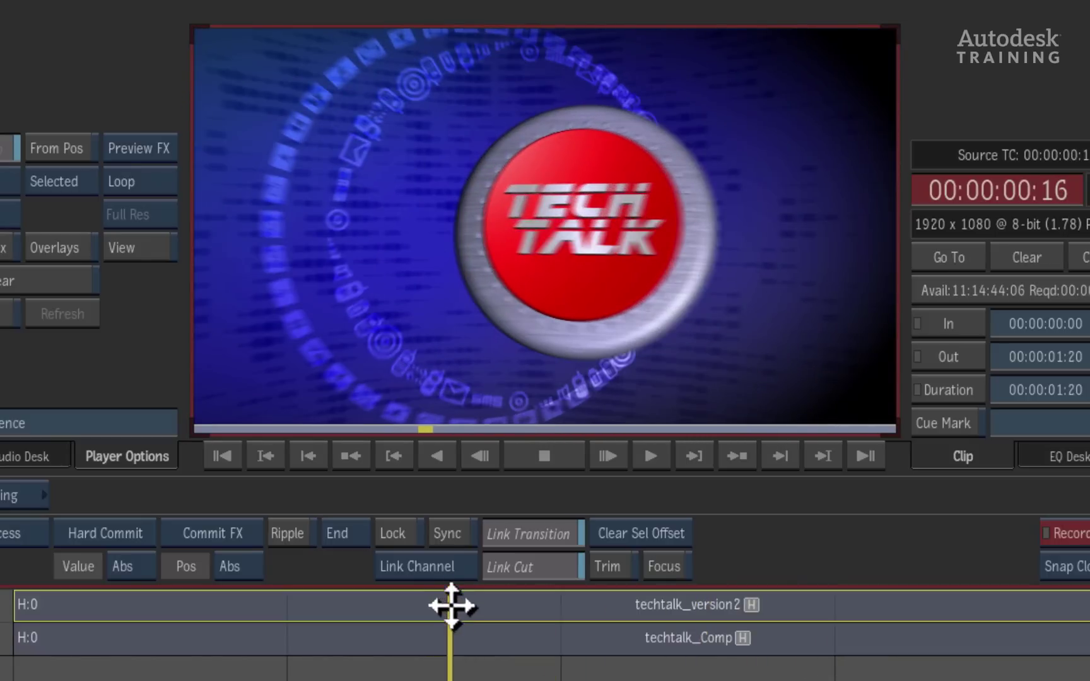